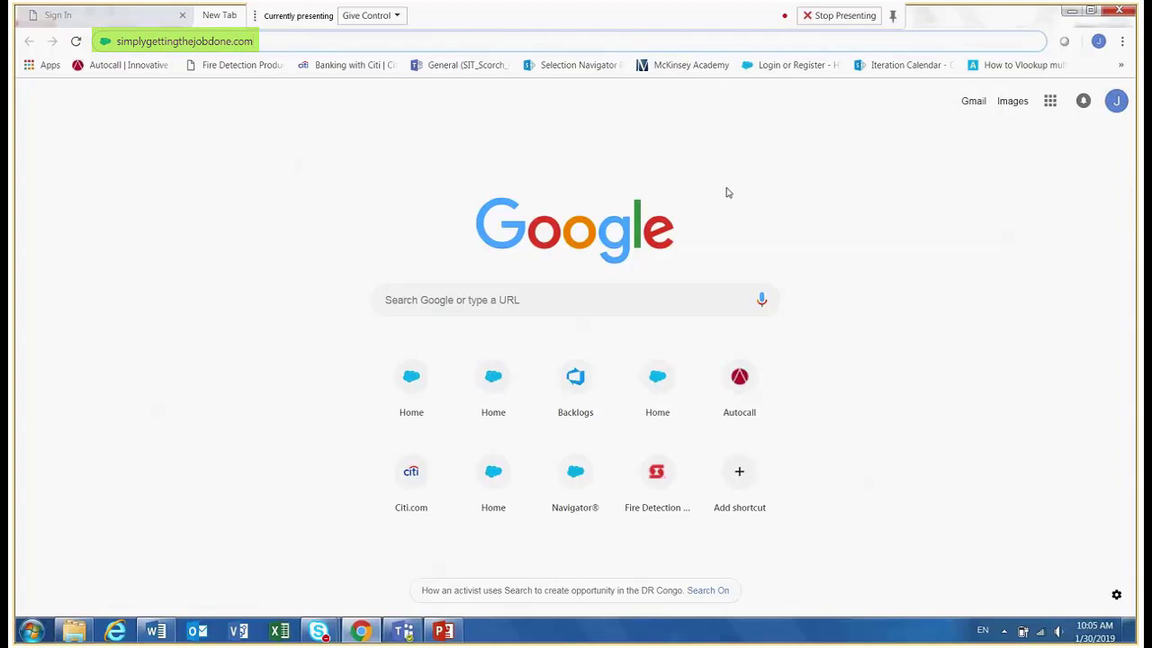
# Open the Navigator customer portal, log in with the saved account credentials, and close the welcome overlay.
pyautogui.press('Return')
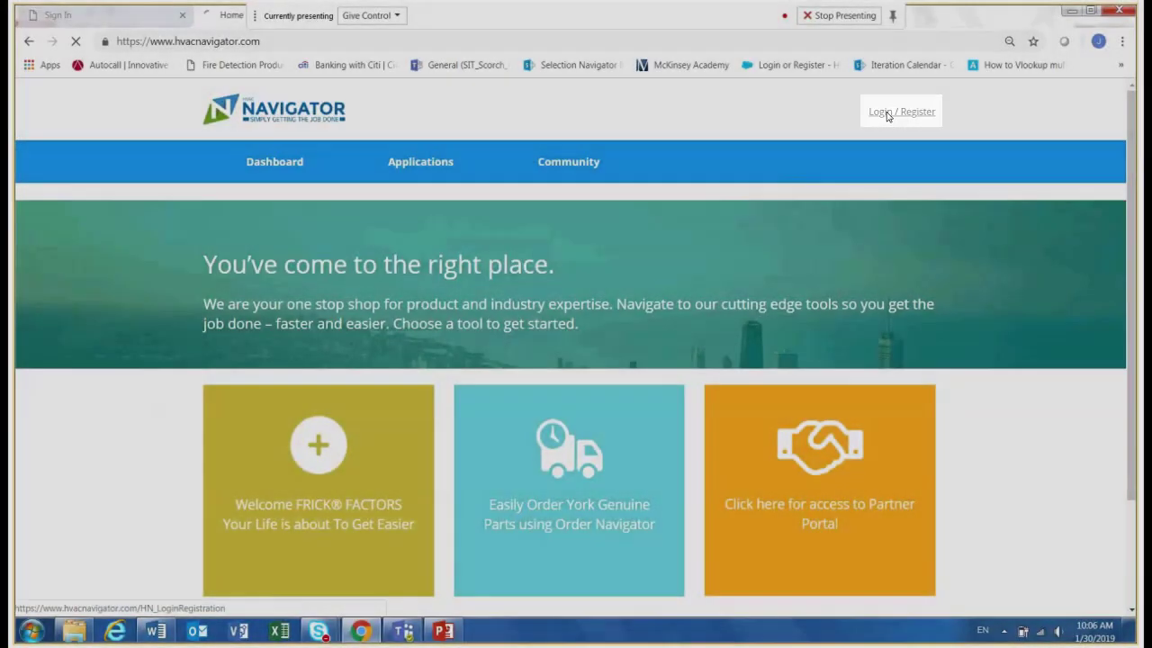
pyautogui.click(887, 116)
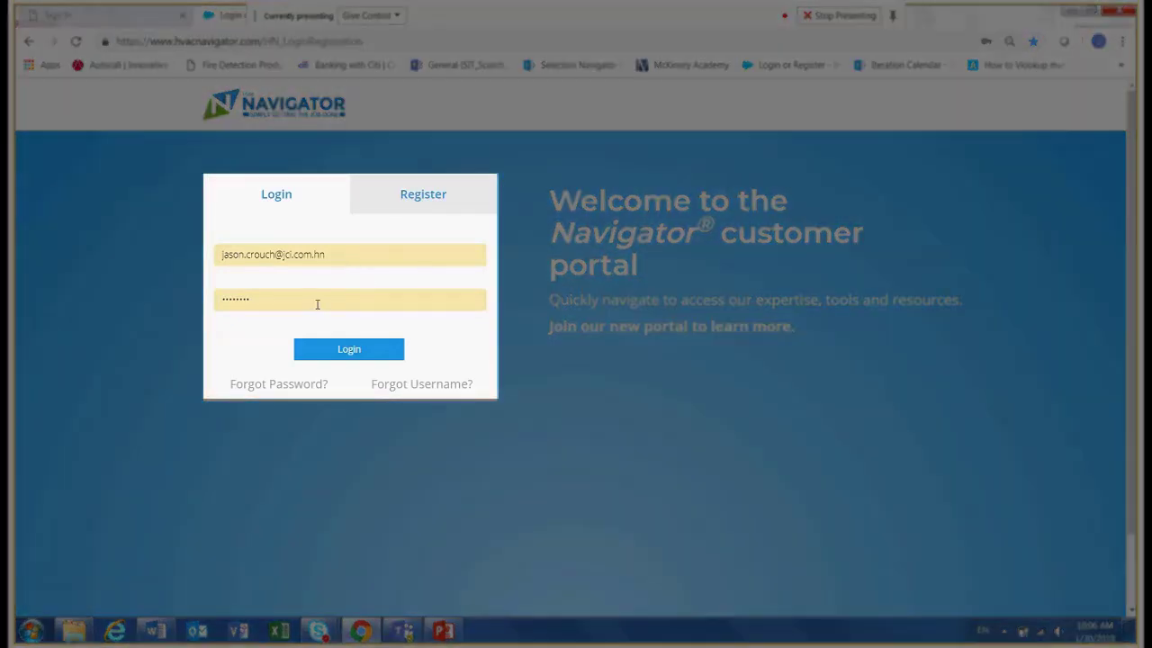
pyautogui.click(349, 351)
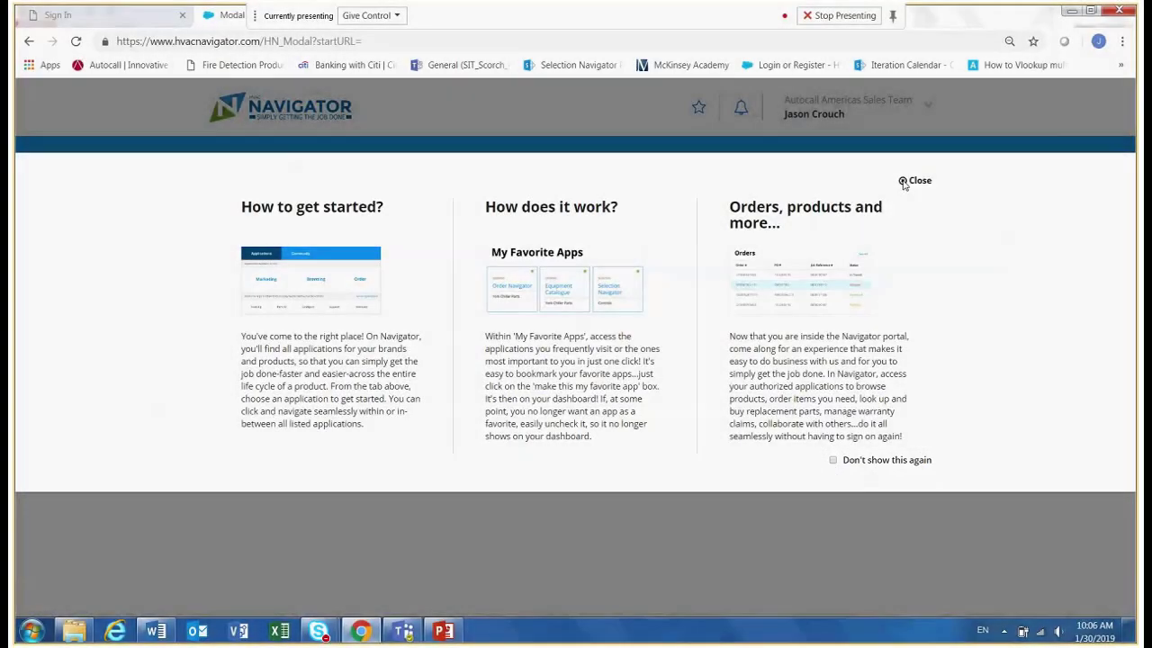
pyautogui.click(904, 183)
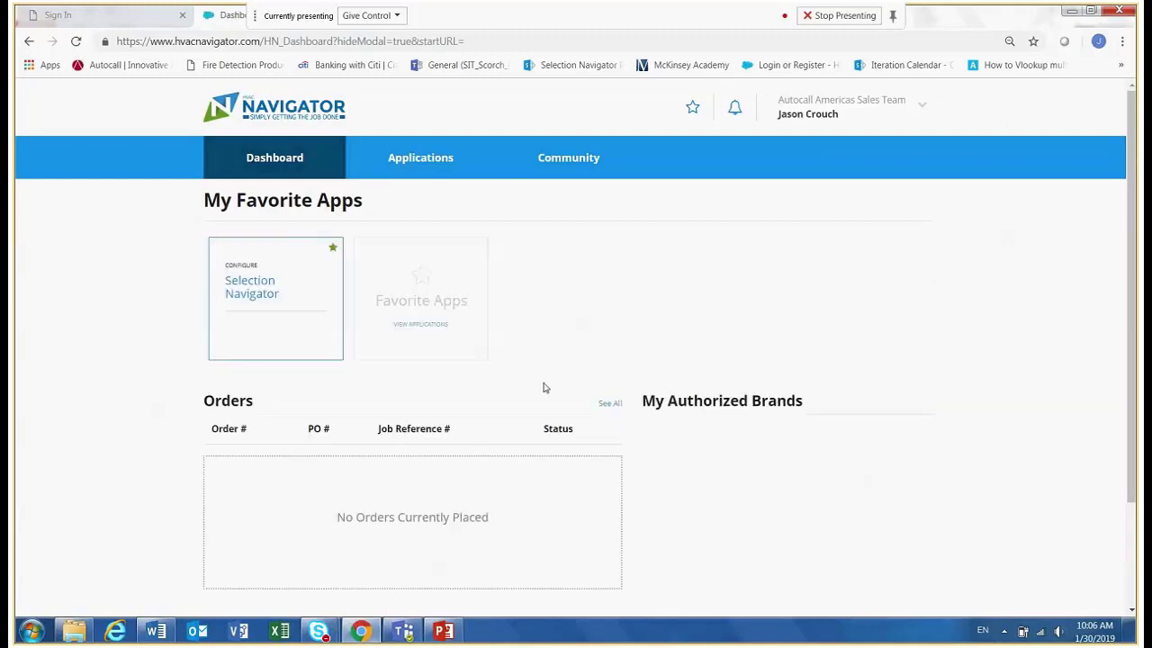
# Open the account management page from the user account menu.
pyautogui.moveTo(449, 628)
pyautogui.click(923, 110)
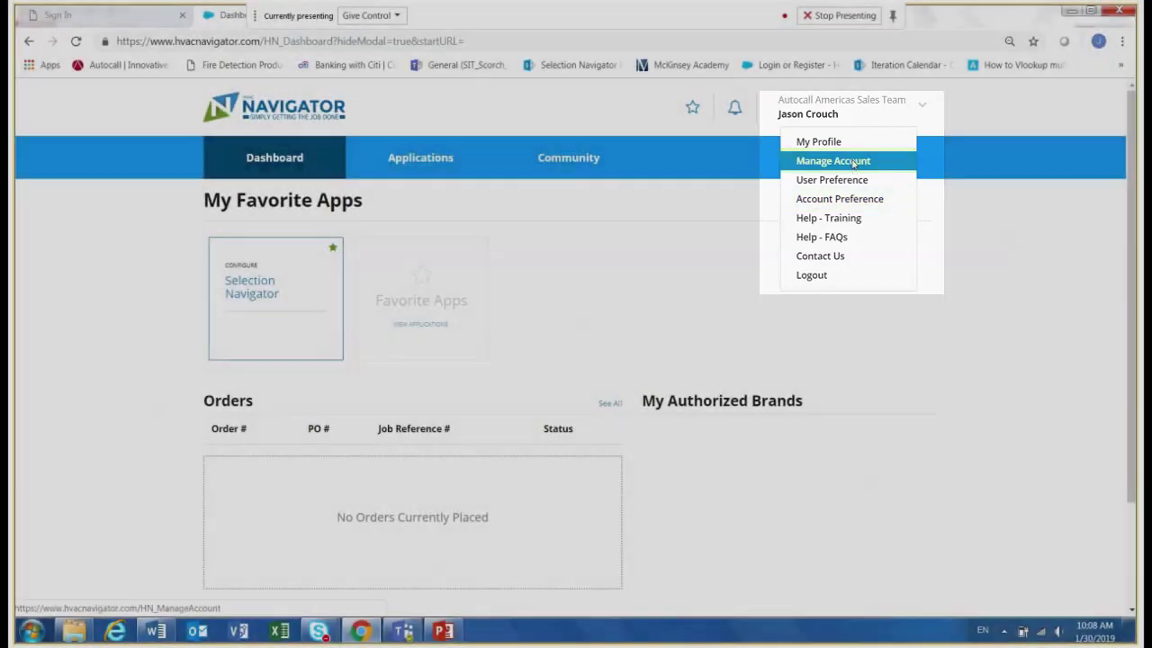
pyautogui.click(853, 161)
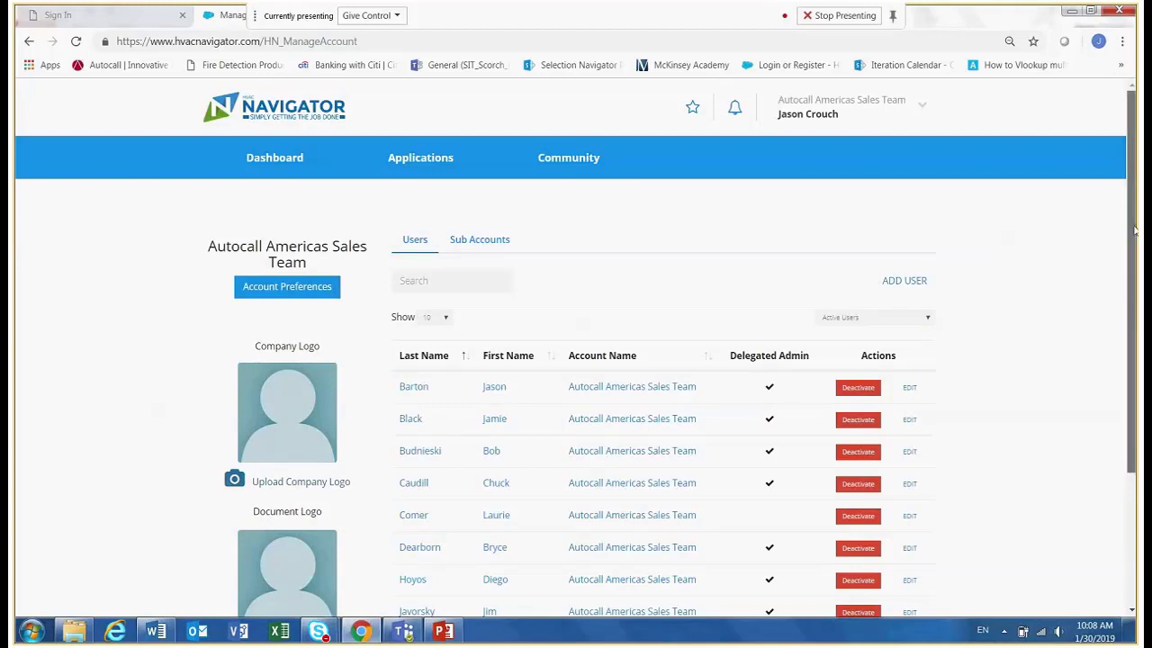
# Page through both pages of the account's active users list.
pyautogui.moveTo(1135, 232); pyautogui.dragTo(1137, 307)
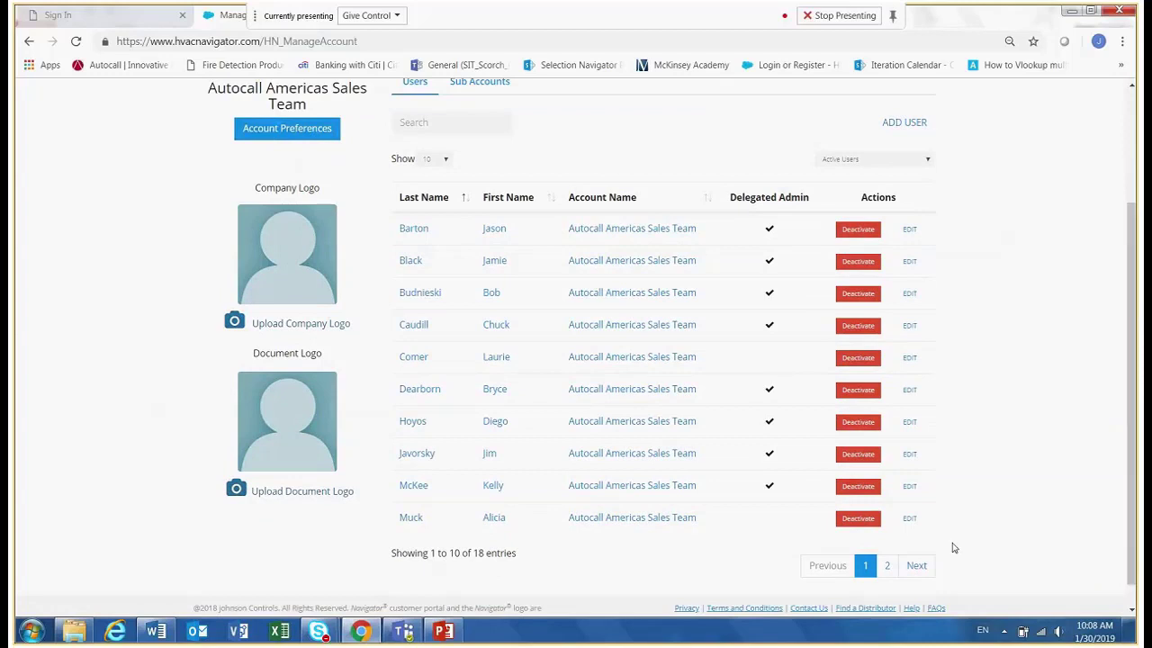
pyautogui.click(888, 566)
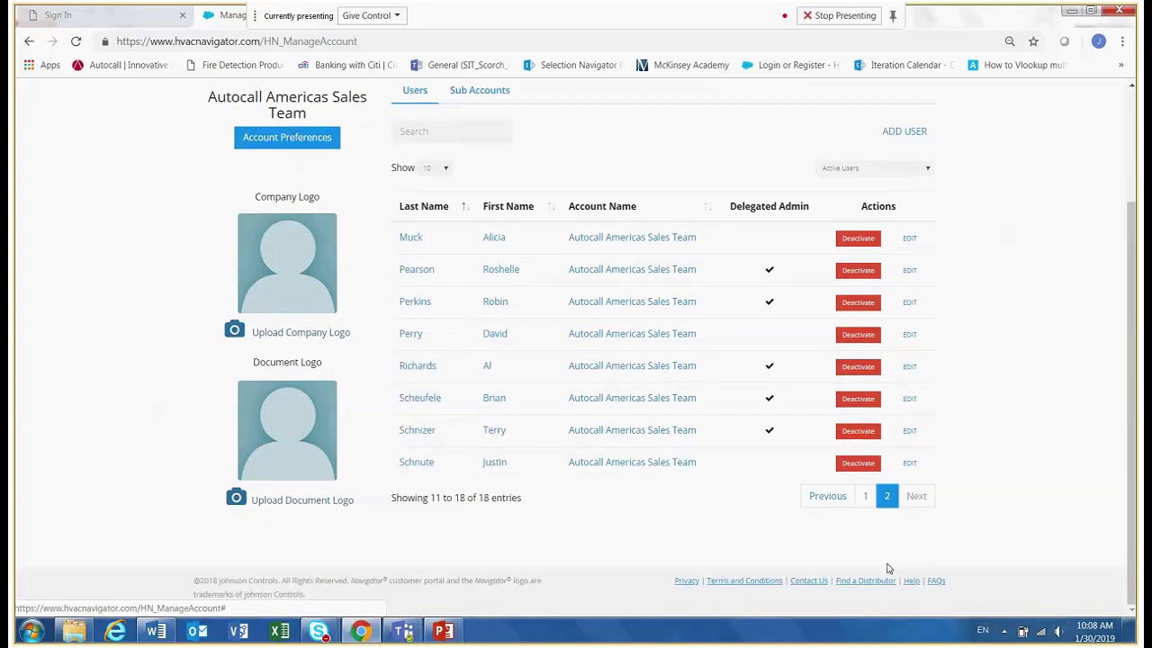
pyautogui.click(863, 498)
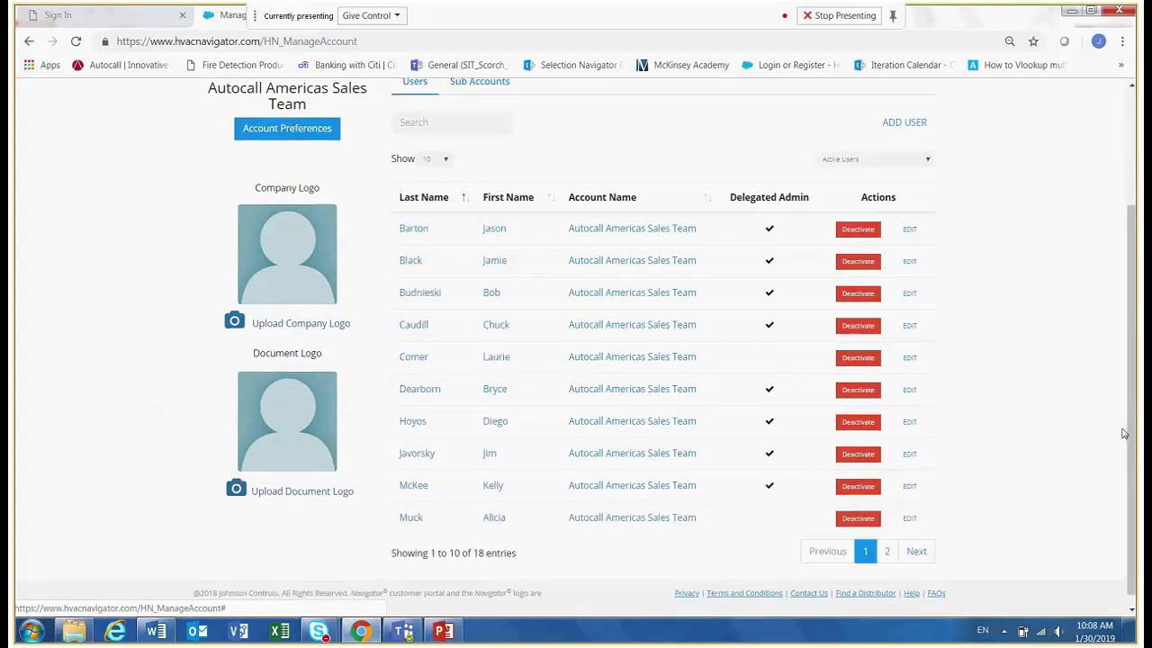
pyautogui.moveTo(1123, 433); pyautogui.dragTo(1131, 361)
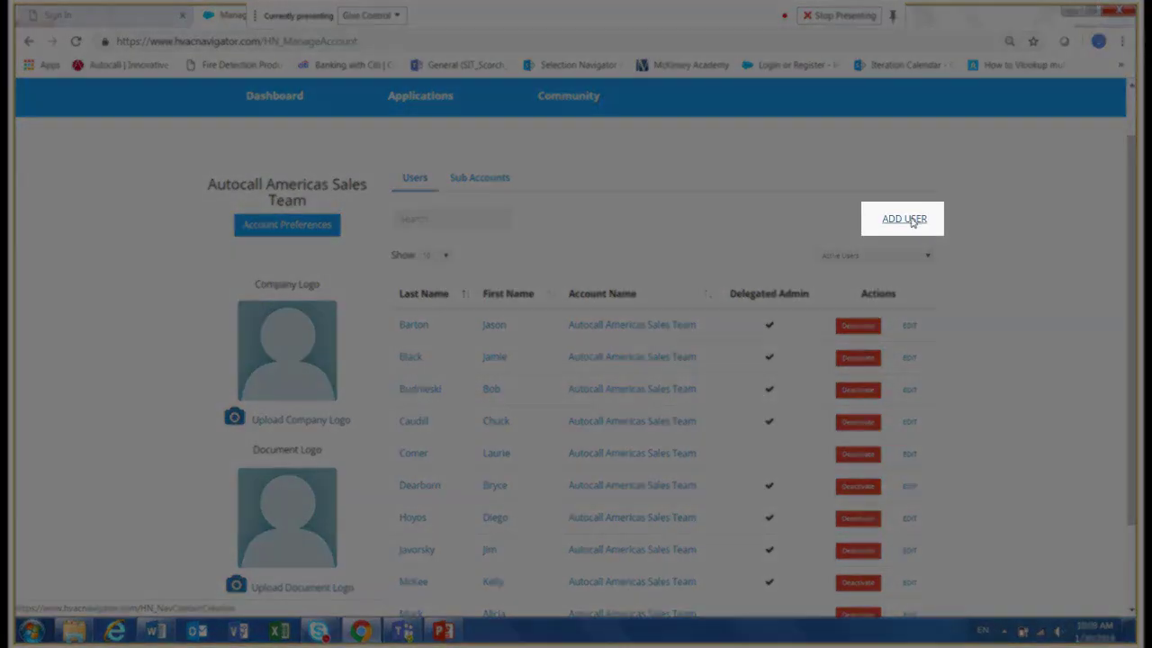
# Start adding a new user and enter the contact's full name.
pyautogui.click(905, 219)
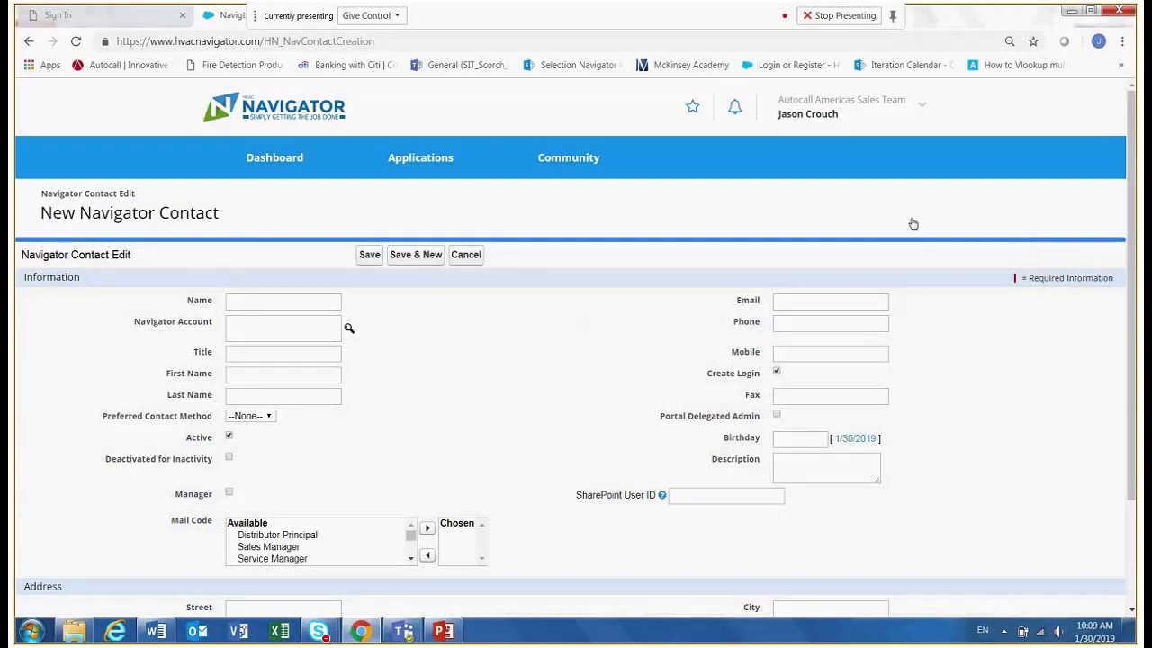
pyautogui.click(261, 305)
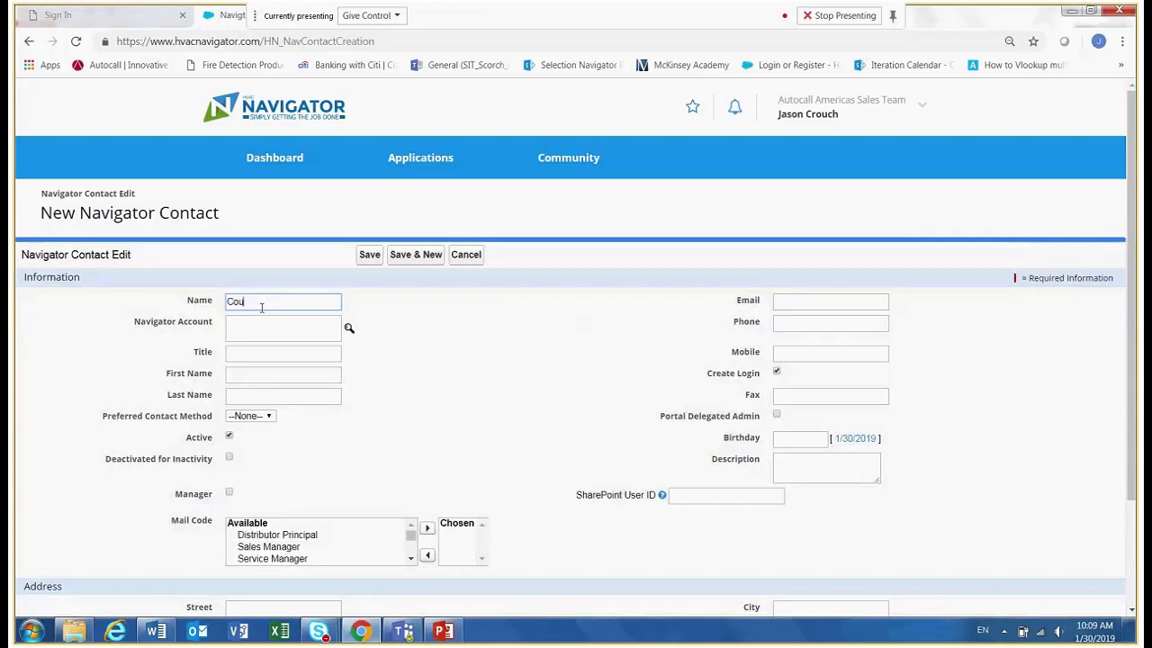
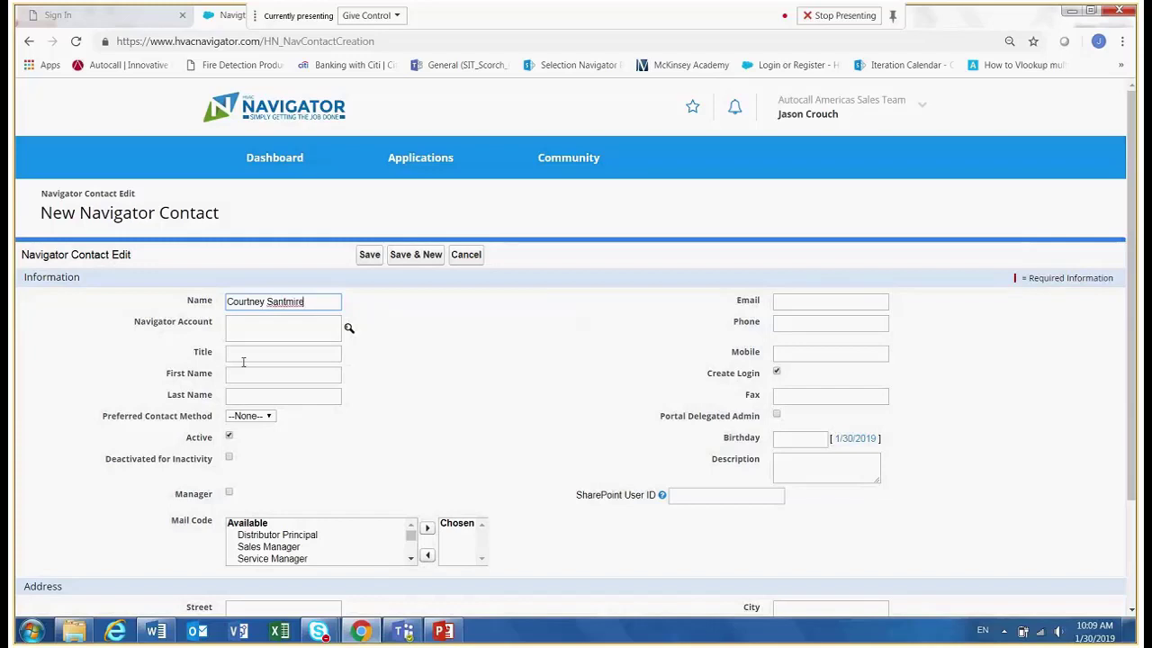
# Fill in the title Sr. Product Marketing Specialist and the contact's first and last names.
pyautogui.click(242, 355)
pyautogui.click(257, 382)
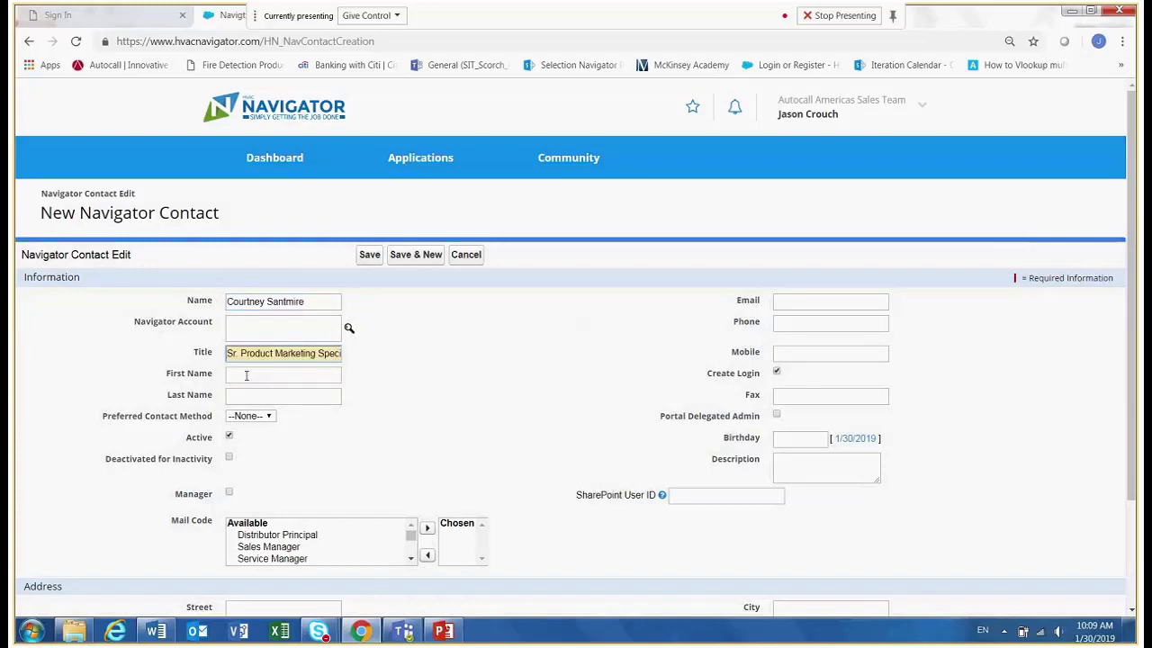
pyautogui.click(246, 375)
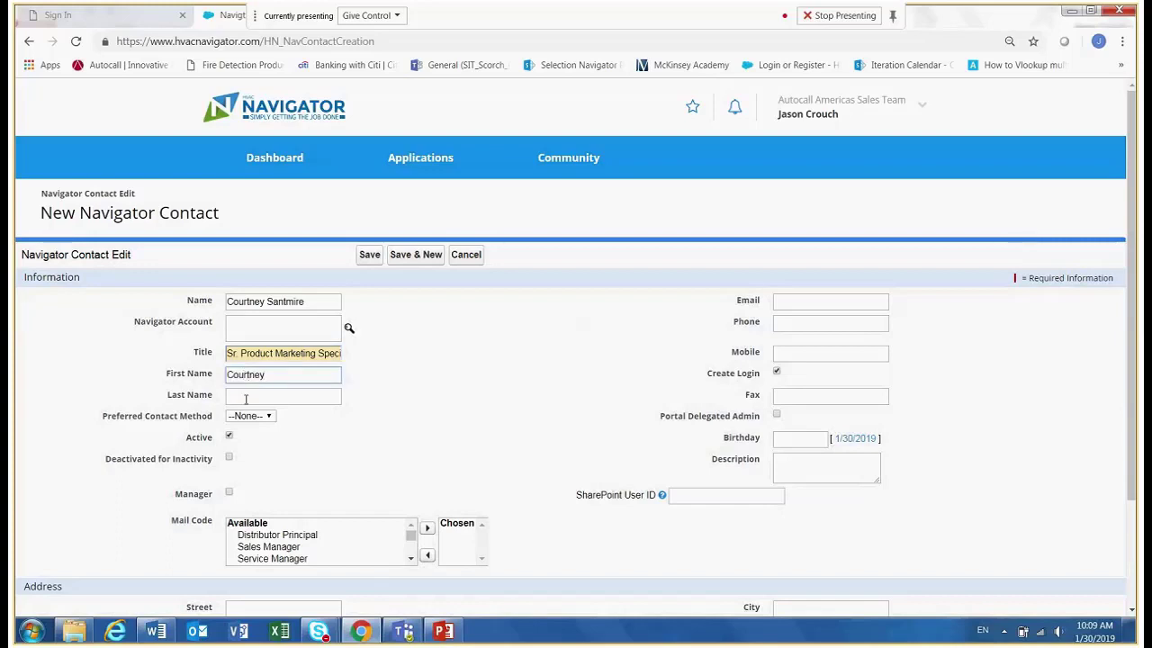
pyautogui.click(246, 397)
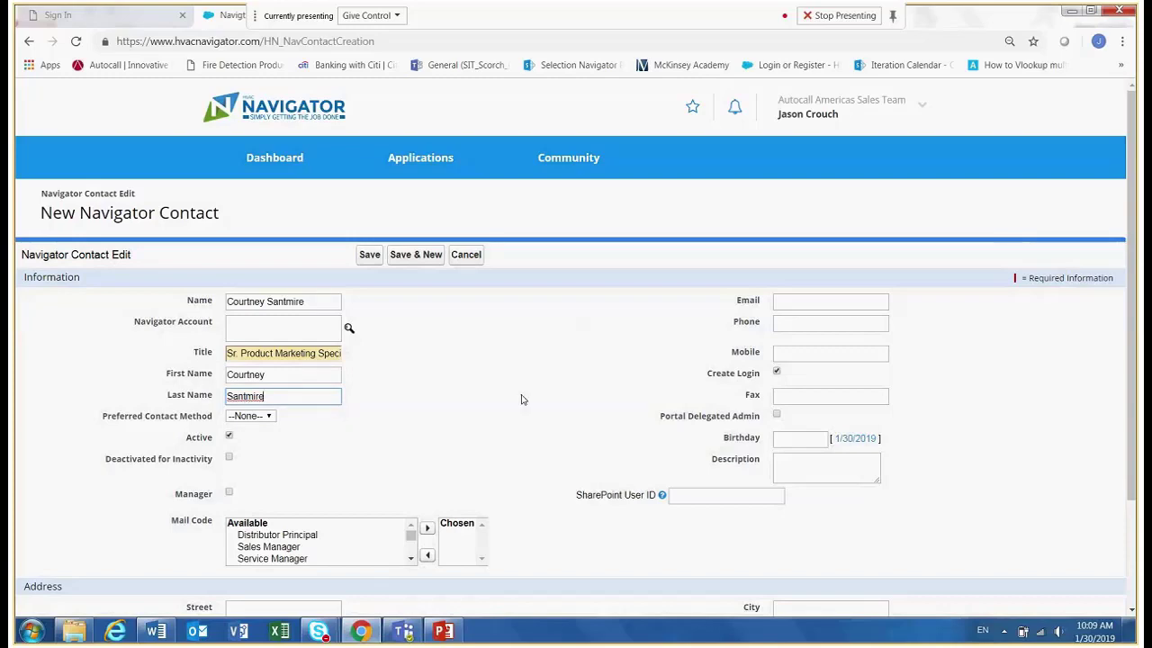
# Enter the contact's e-mail address.
pyautogui.click(789, 300)
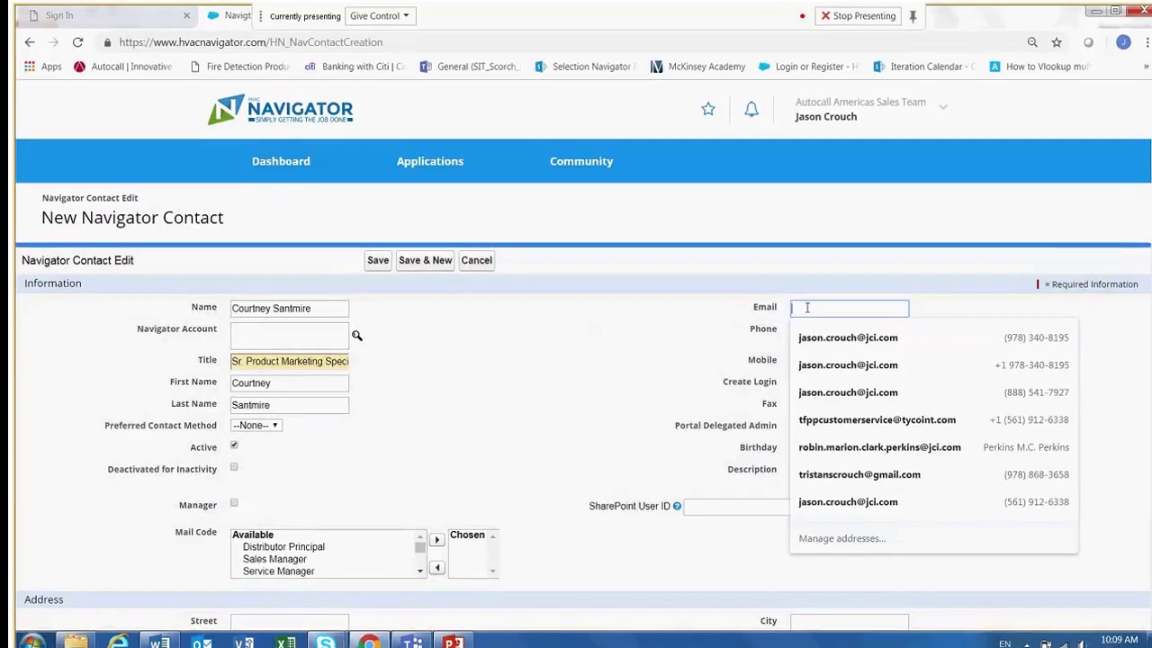
pyautogui.click(789, 301)
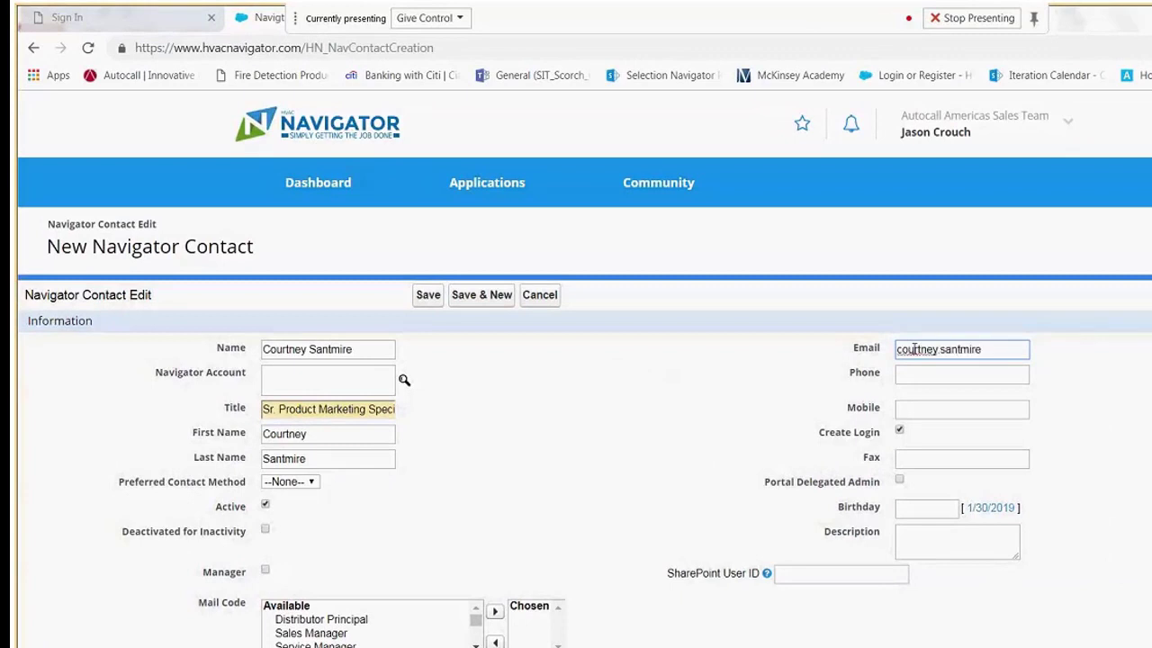
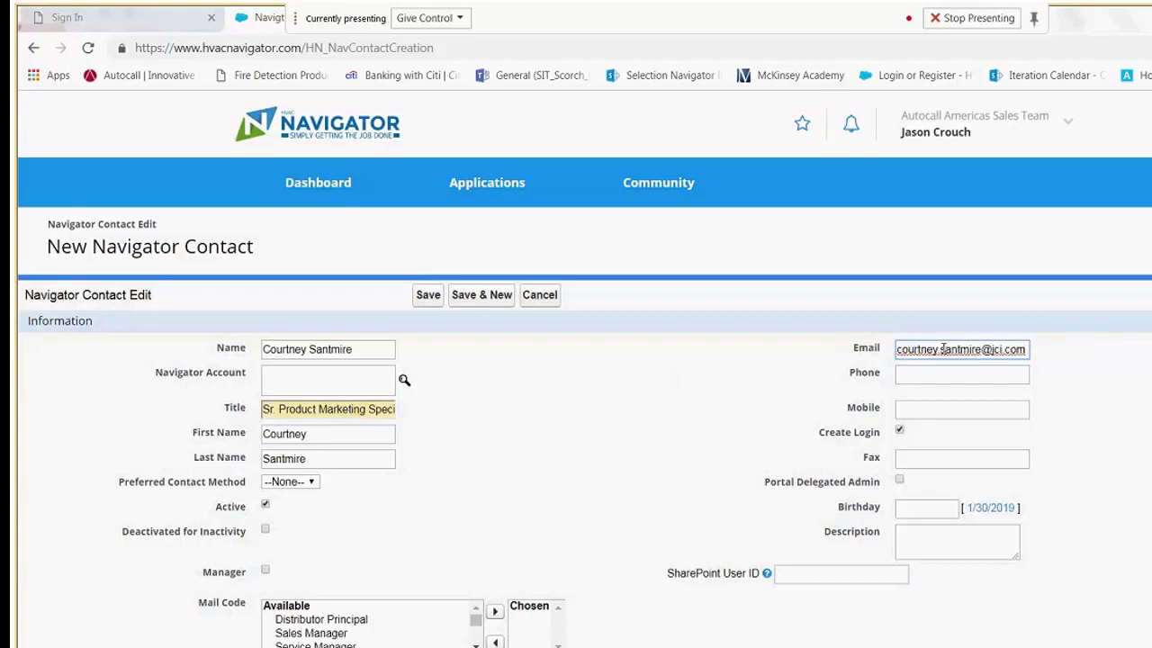
pyautogui.click(941, 349)
# Set the Navigator Account to Autocall Americas Sales Team through the account lookup.
pyautogui.click(644, 385)
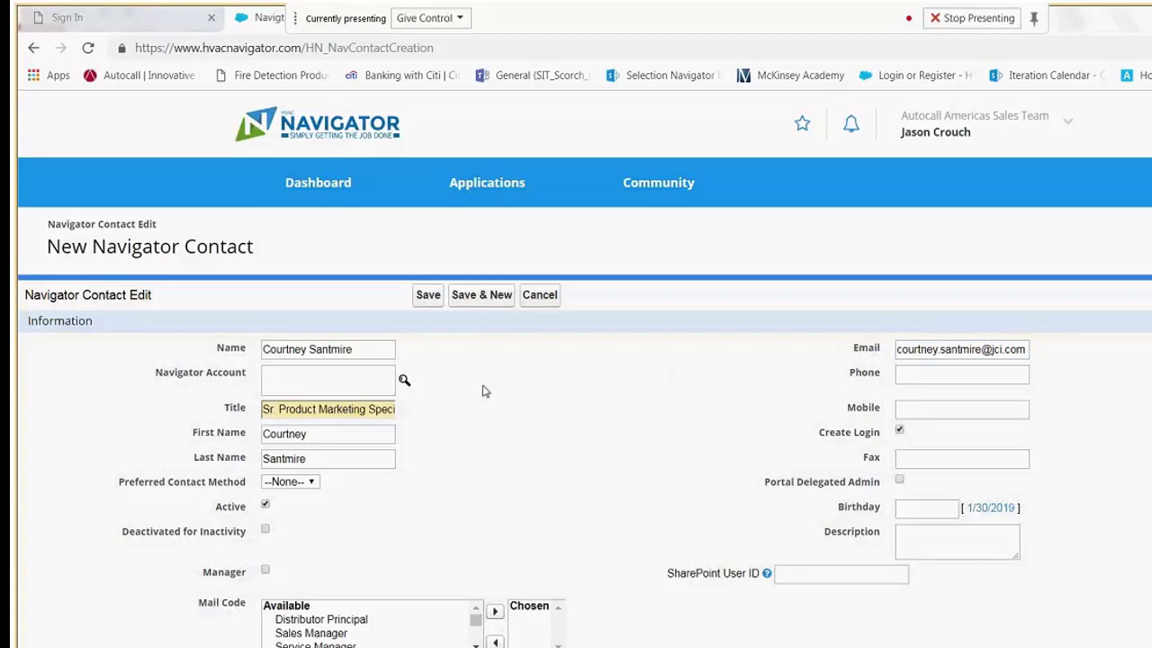
pyautogui.click(404, 382)
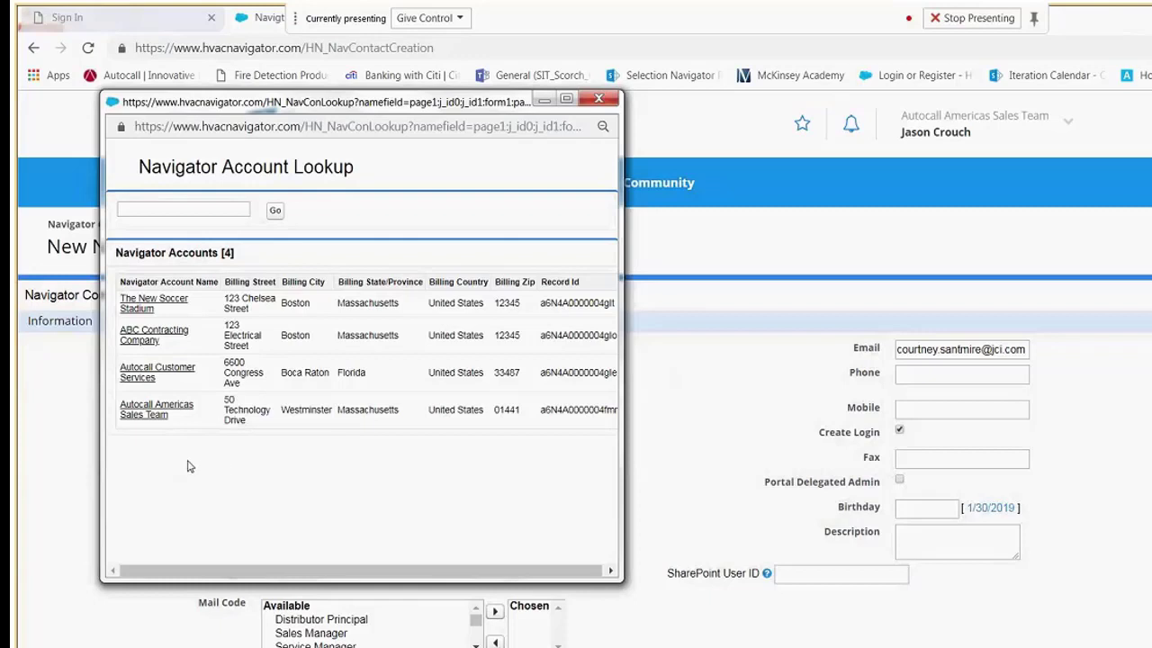
pyautogui.click(151, 411)
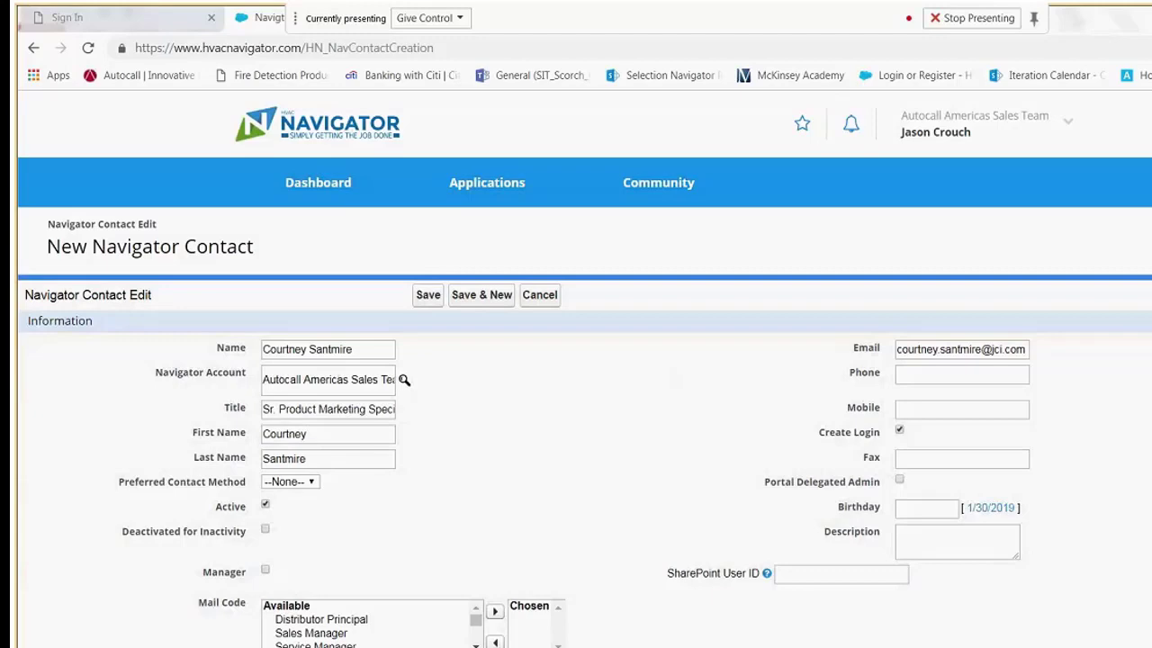
# Check and then uncheck the Portal Delegated Admin option.
pyautogui.scroll(-1, 585, 378)
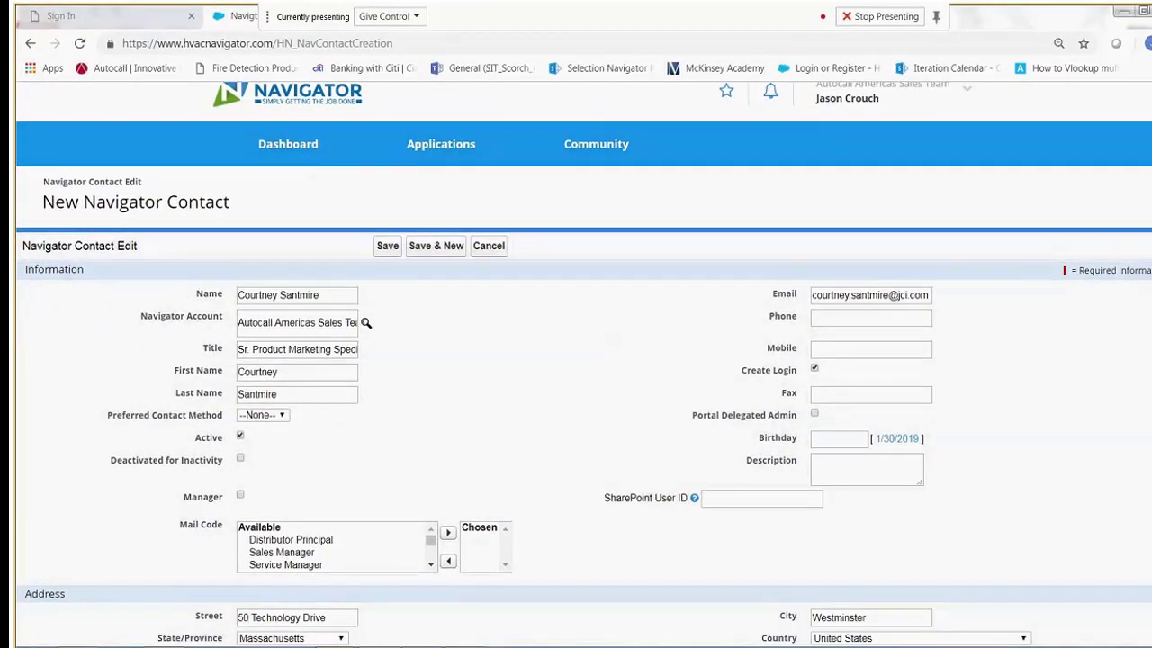
pyautogui.scroll(-1, 584, 360)
pyautogui.scroll(1, 583, 360)
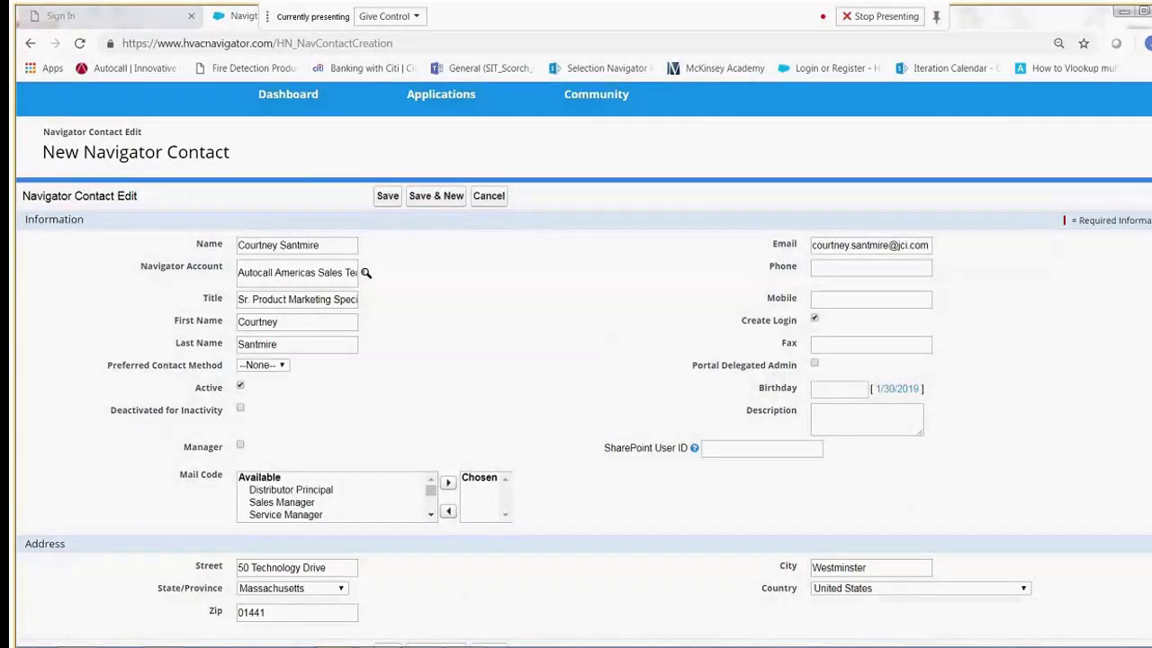
pyautogui.scroll(1, 628, 600)
pyautogui.scroll(1, 711, 414)
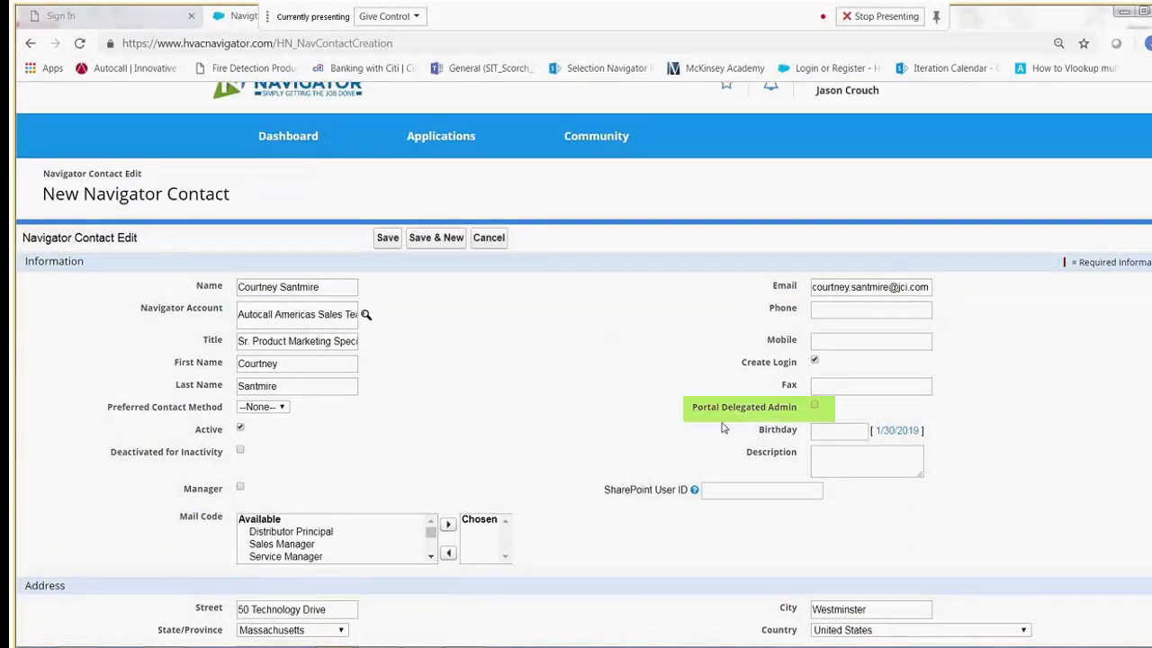
pyautogui.click(814, 405)
pyautogui.click(816, 406)
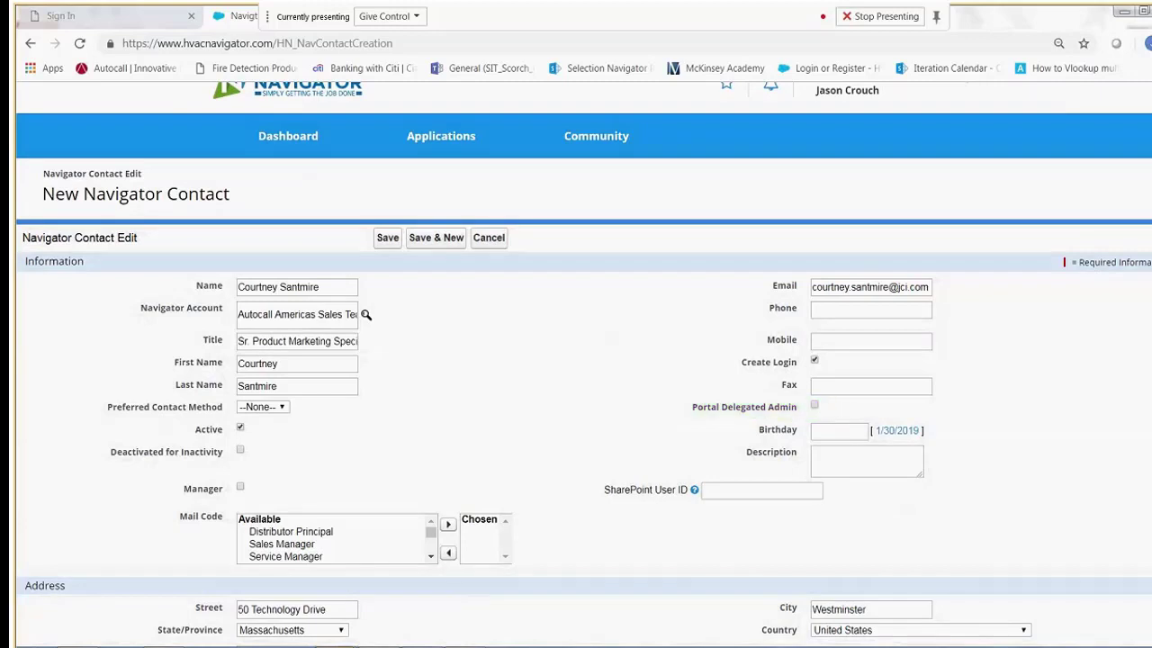
# Save the new contact.
pyautogui.scroll(1, 583, 364)
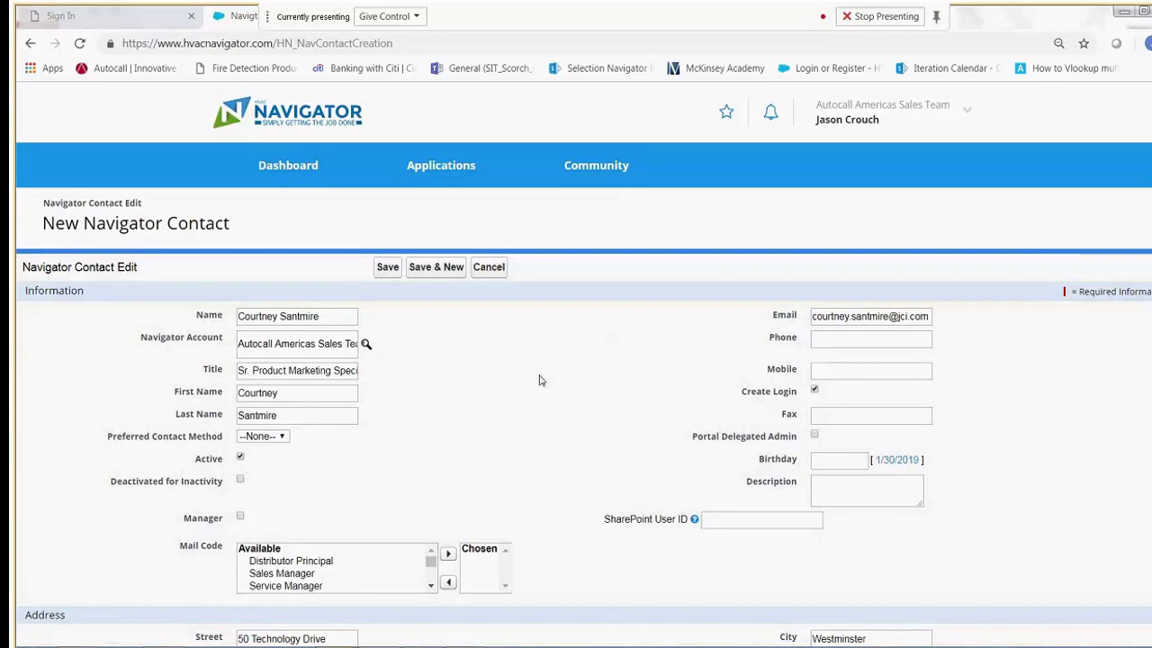
pyautogui.click(387, 268)
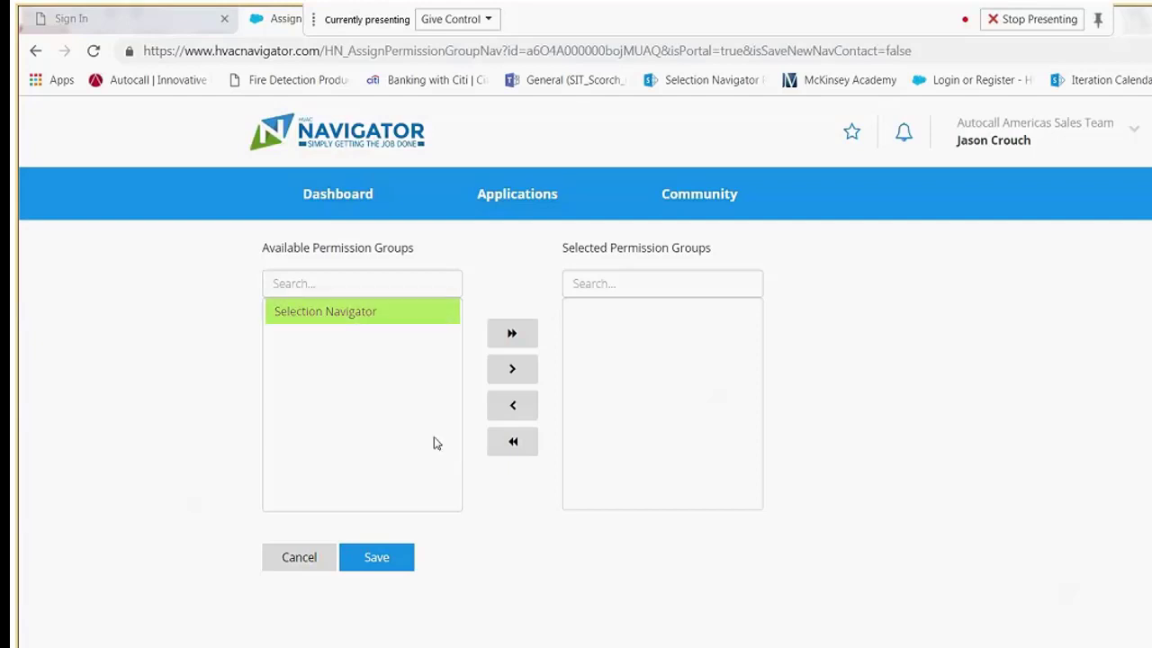
# Move the Selection Navigator permission group into the selected groups and save the assignment.
pyautogui.click(349, 317)
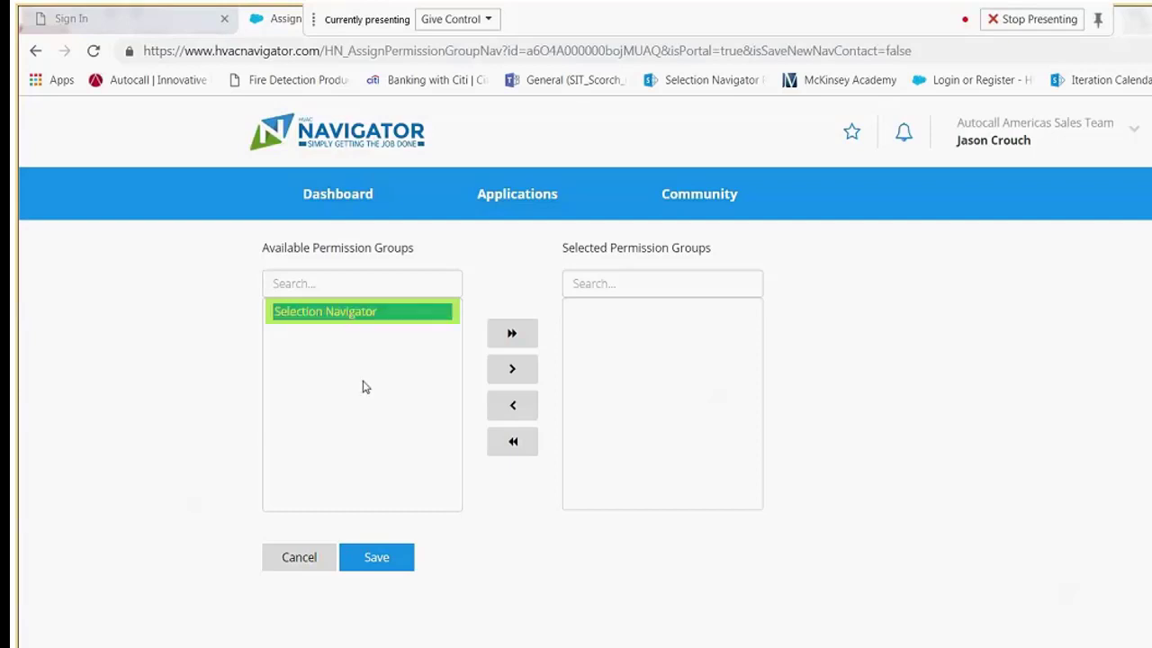
pyautogui.click(513, 370)
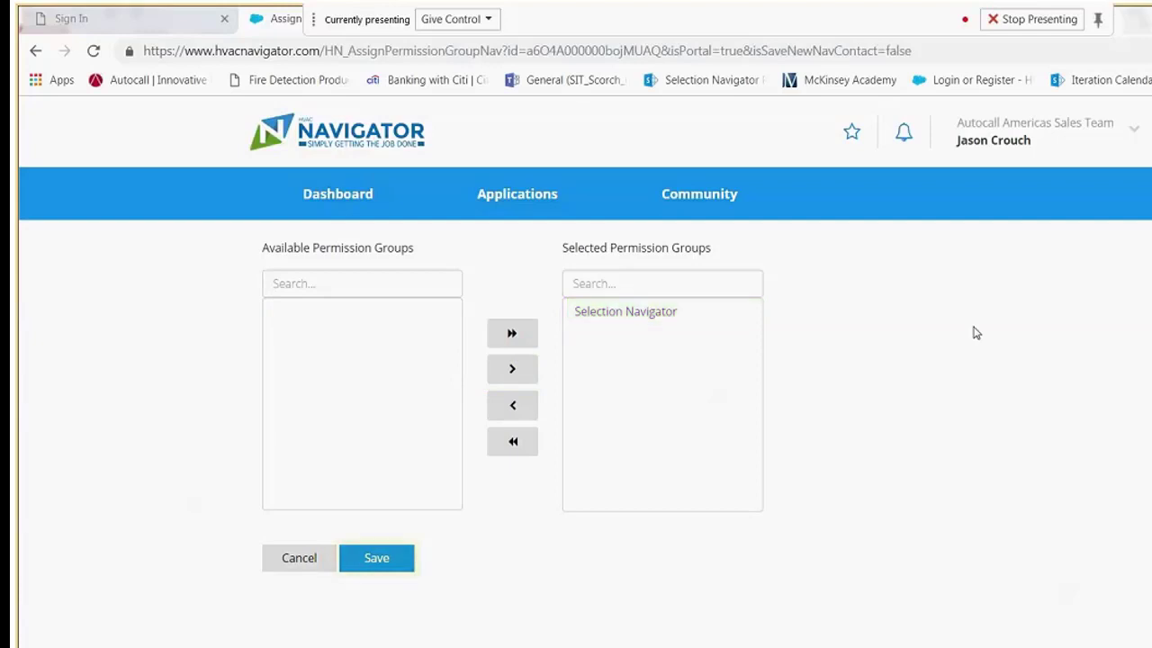
pyautogui.click(378, 559)
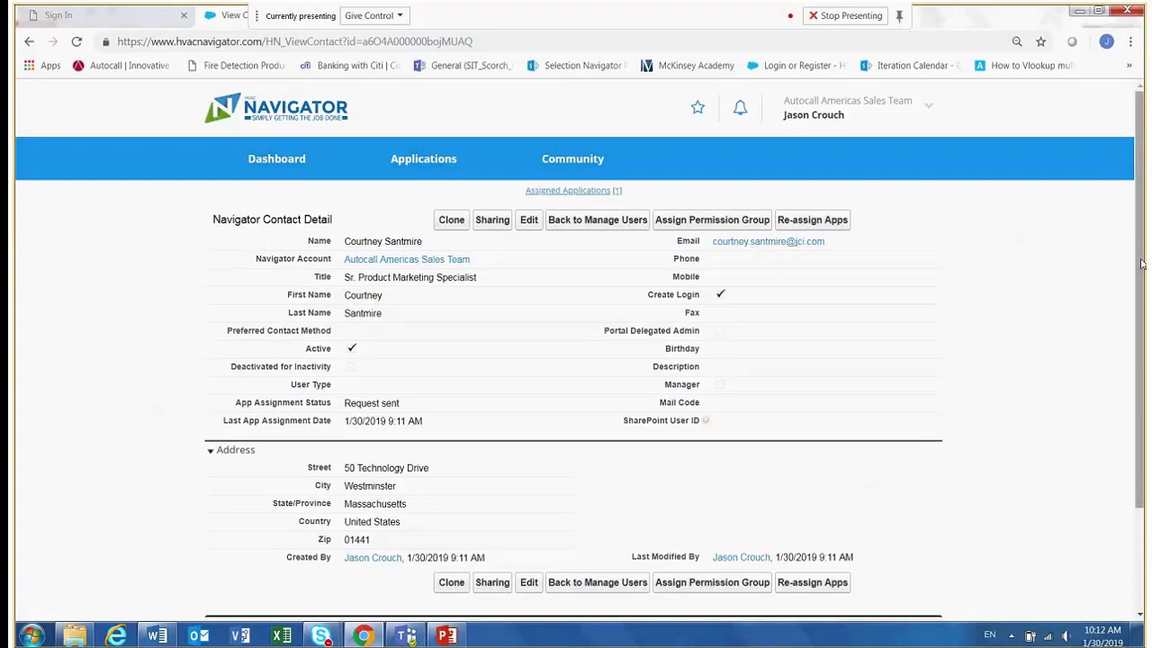
# Review the saved contact's details and its assigned applications.
pyautogui.scroll(-1, 1140, 288)
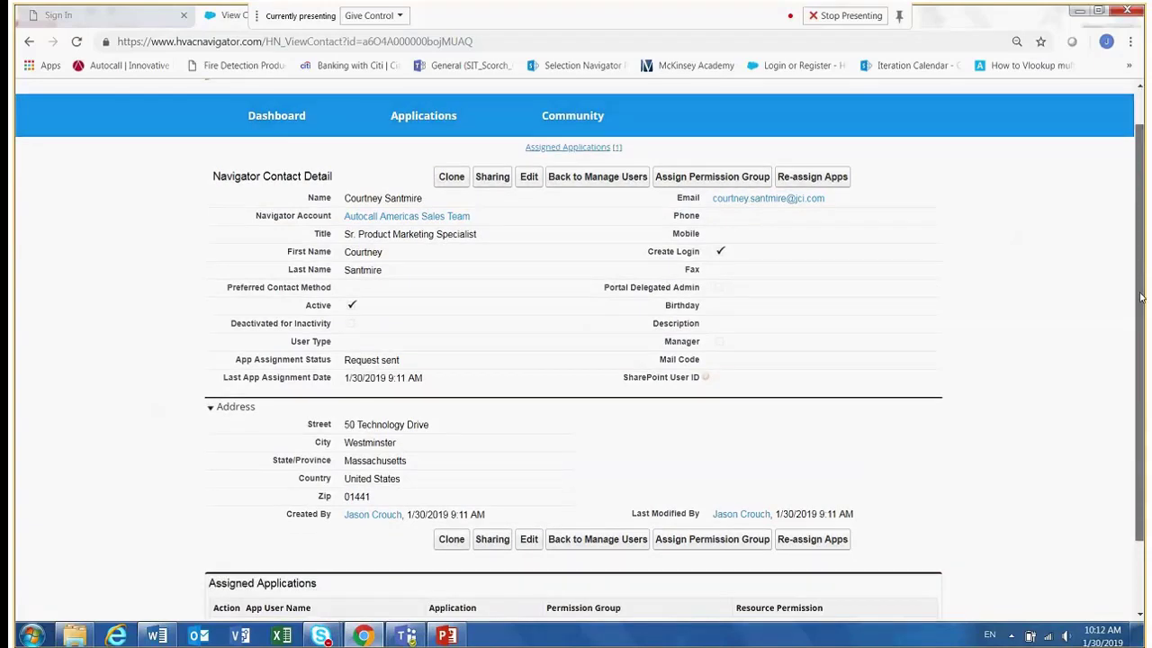
pyautogui.scroll(-2, 1140, 297)
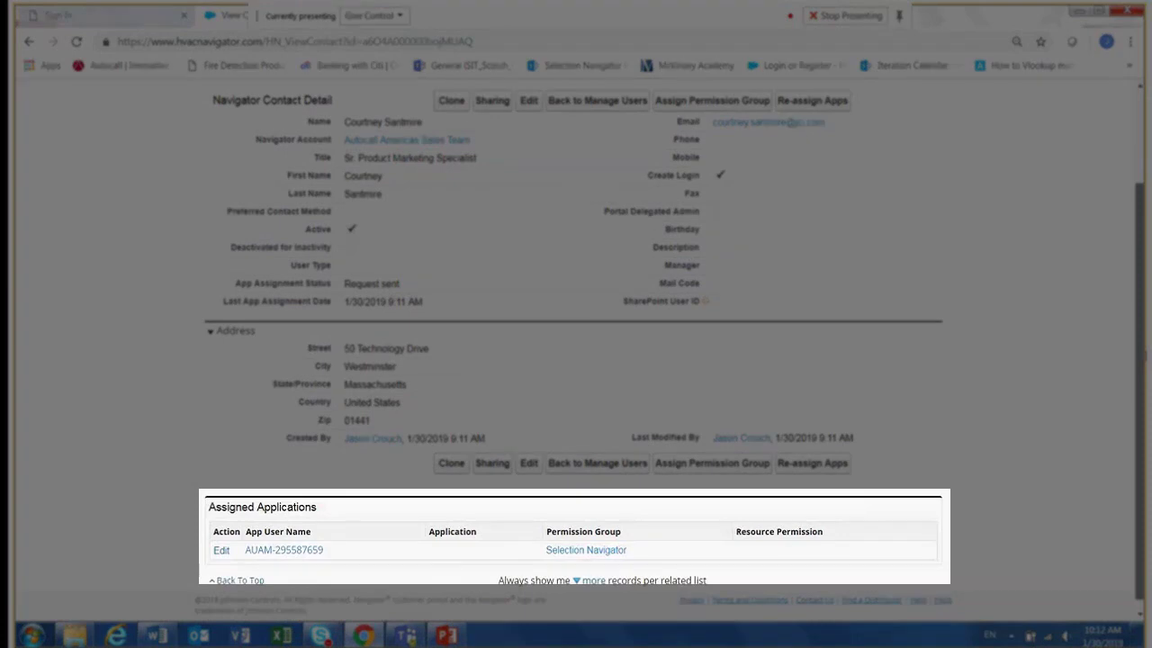
pyautogui.scroll(1, 881, 450)
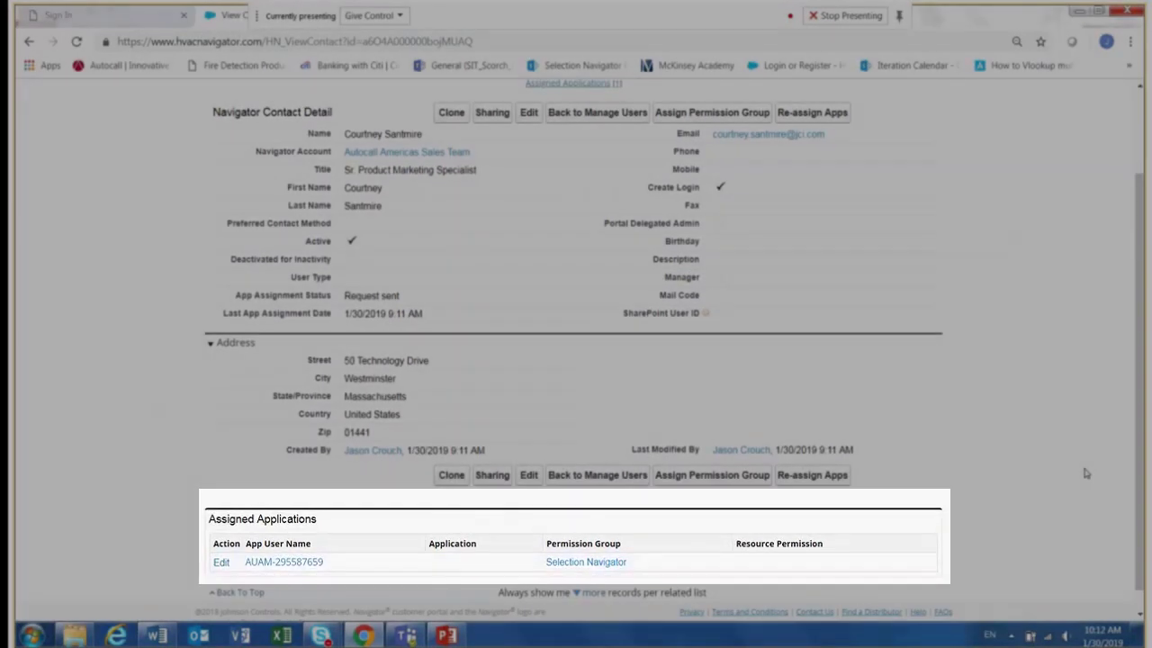
pyautogui.scroll(2, 1138, 458)
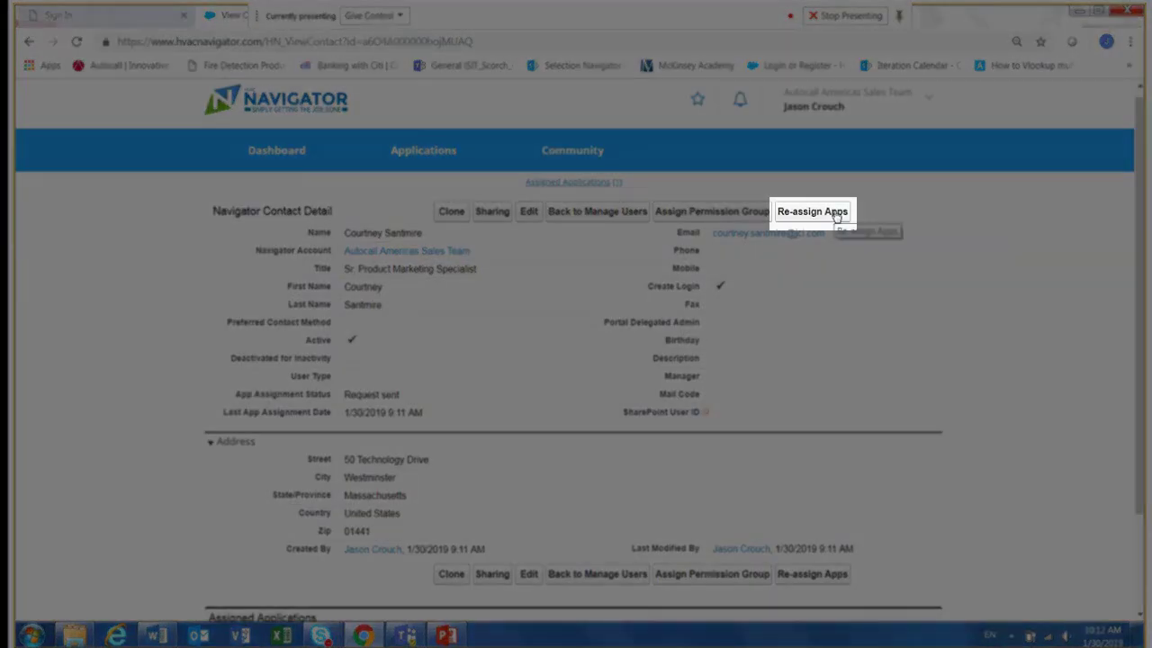
# Re-assign the apps for the new contact and scroll through its detail page.
pyautogui.click(836, 216)
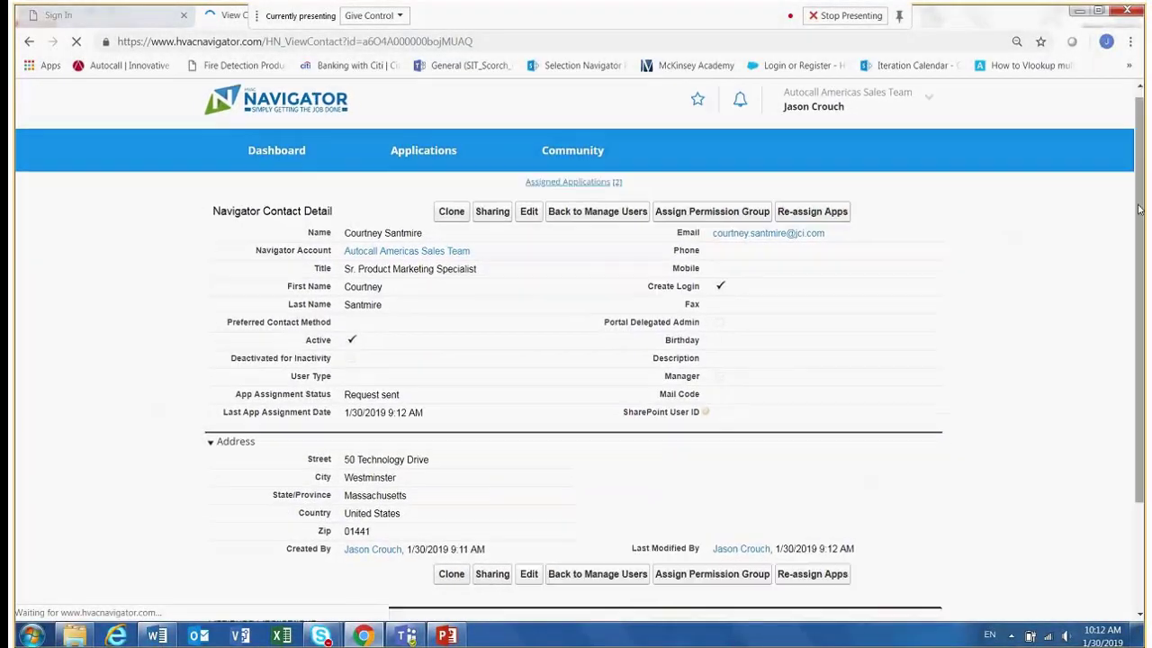
pyautogui.moveTo(1139, 210); pyautogui.dragTo(1144, 345)
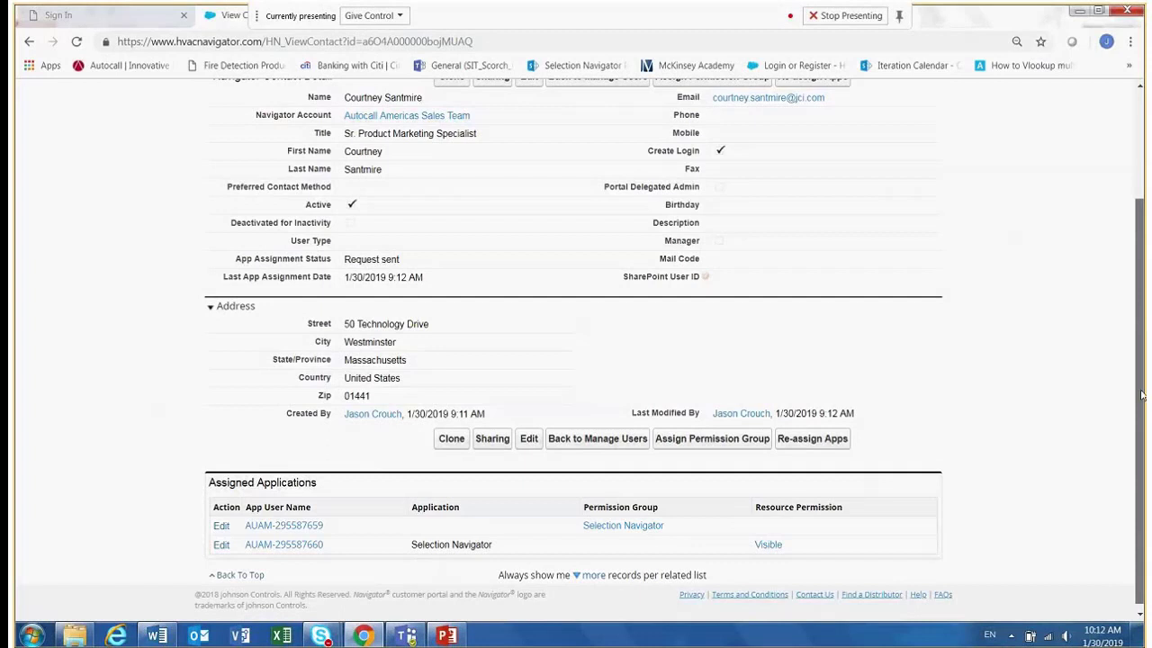
pyautogui.scroll(2, 1141, 396)
pyautogui.scroll(-1, 1141, 397)
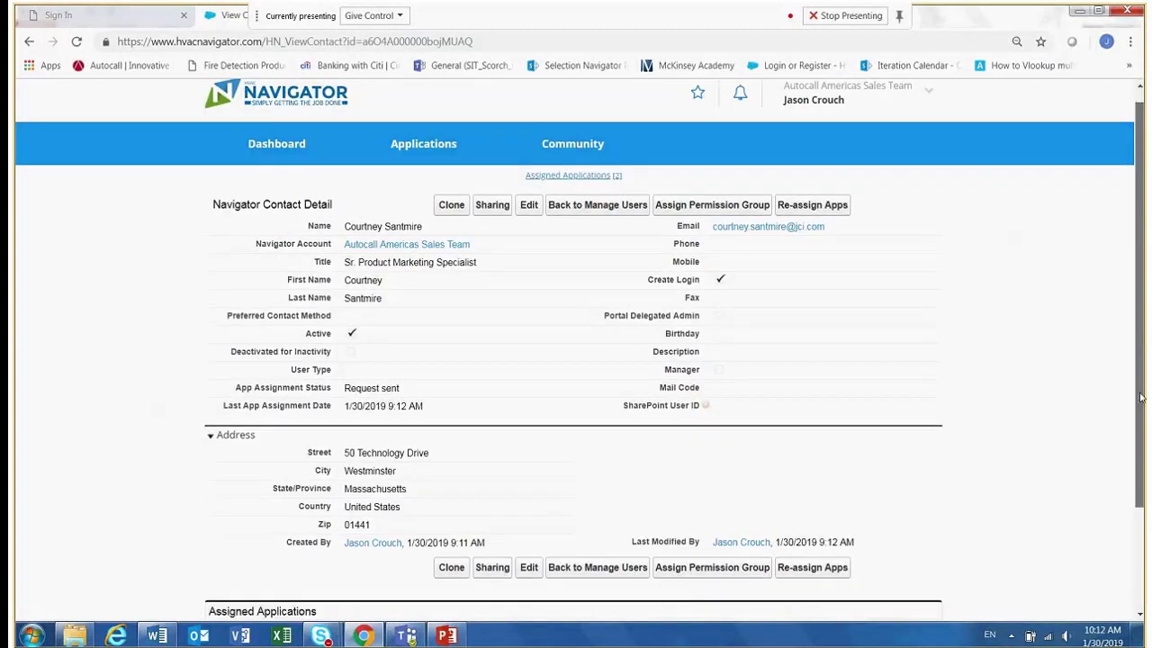
pyautogui.scroll(1, 1140, 378)
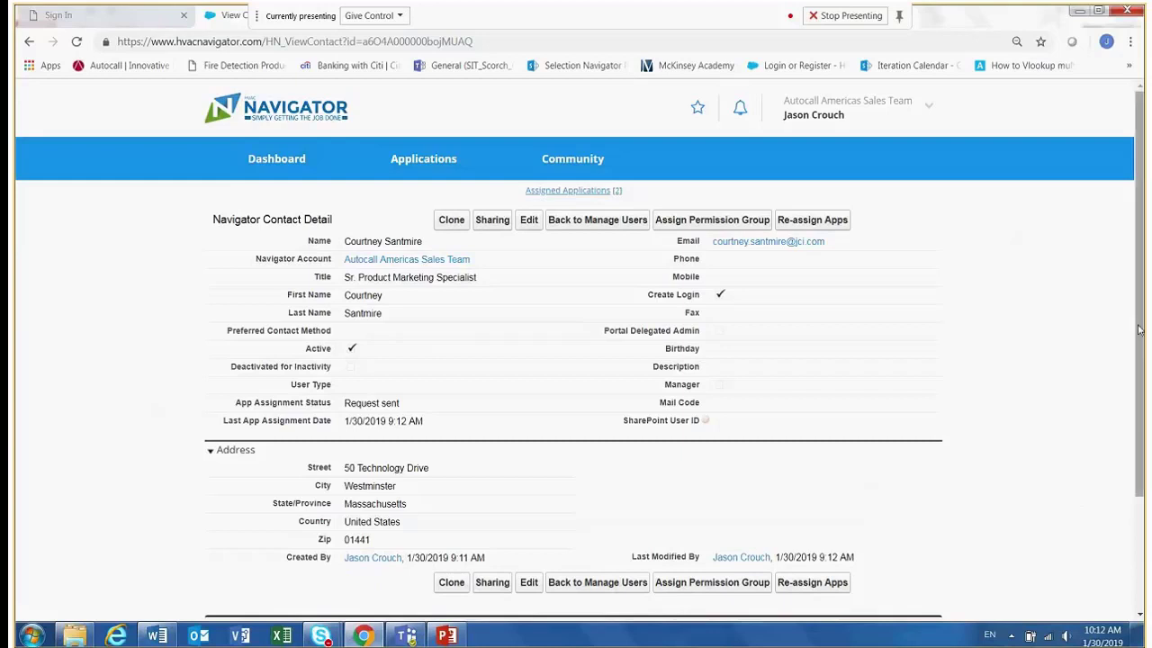
pyautogui.moveTo(1140, 332); pyautogui.dragTo(1146, 428)
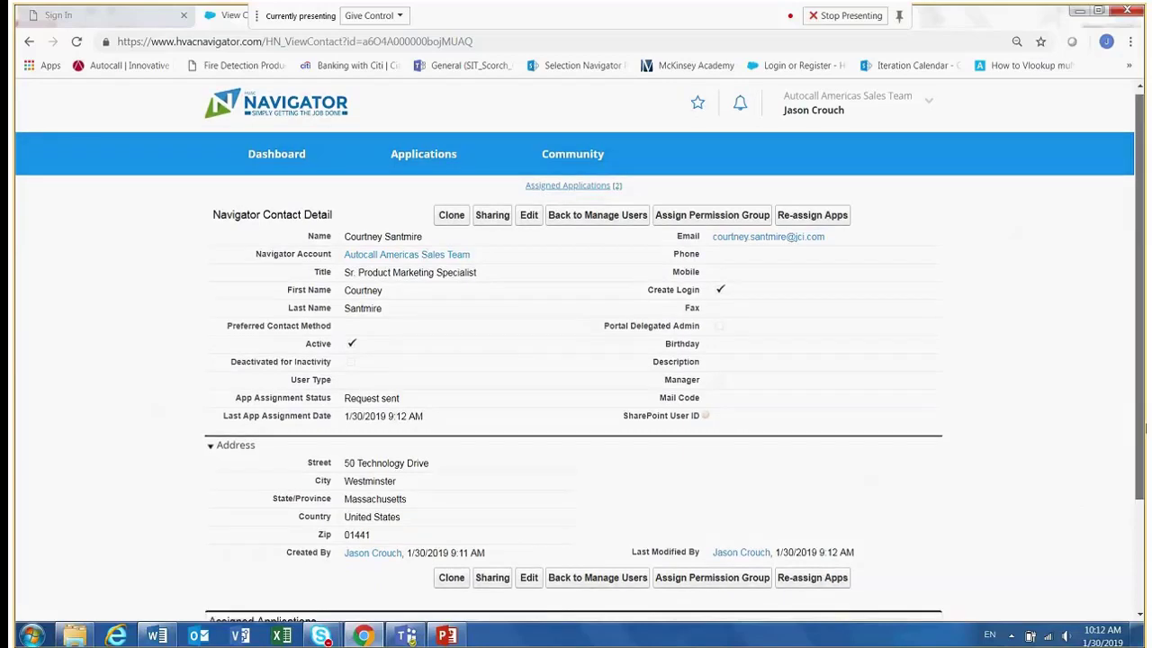
pyautogui.scroll(-3, 1146, 431)
pyautogui.scroll(3, 609, 225)
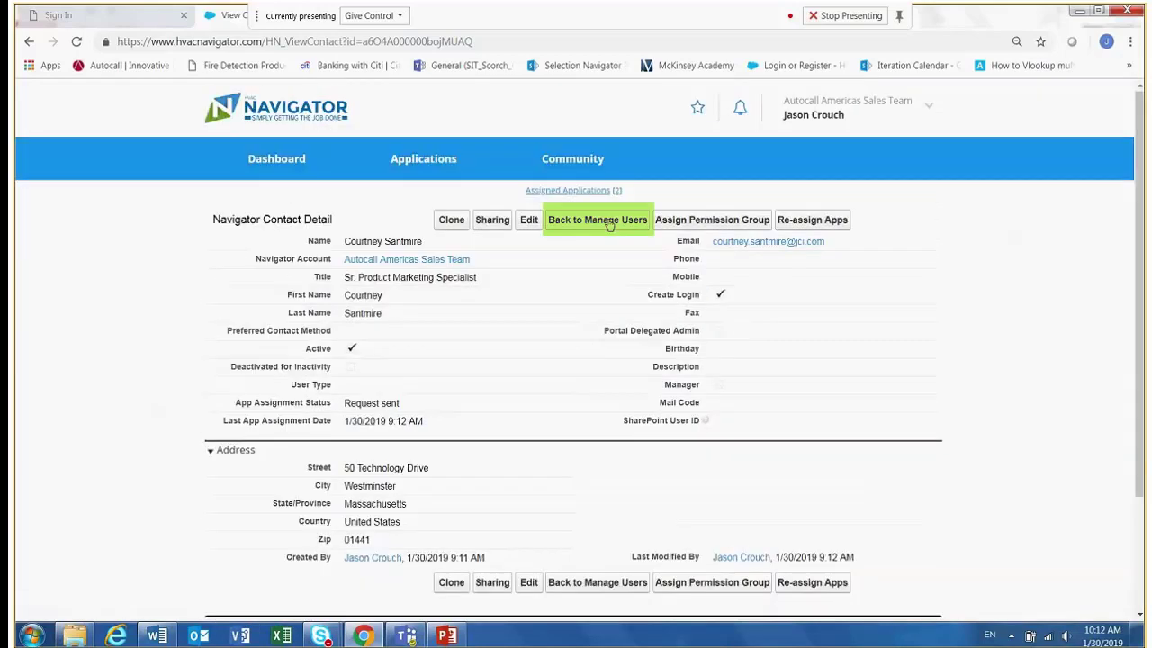
# Return to the account's user list and open its second page to find the new contact.
pyautogui.click(597, 219)
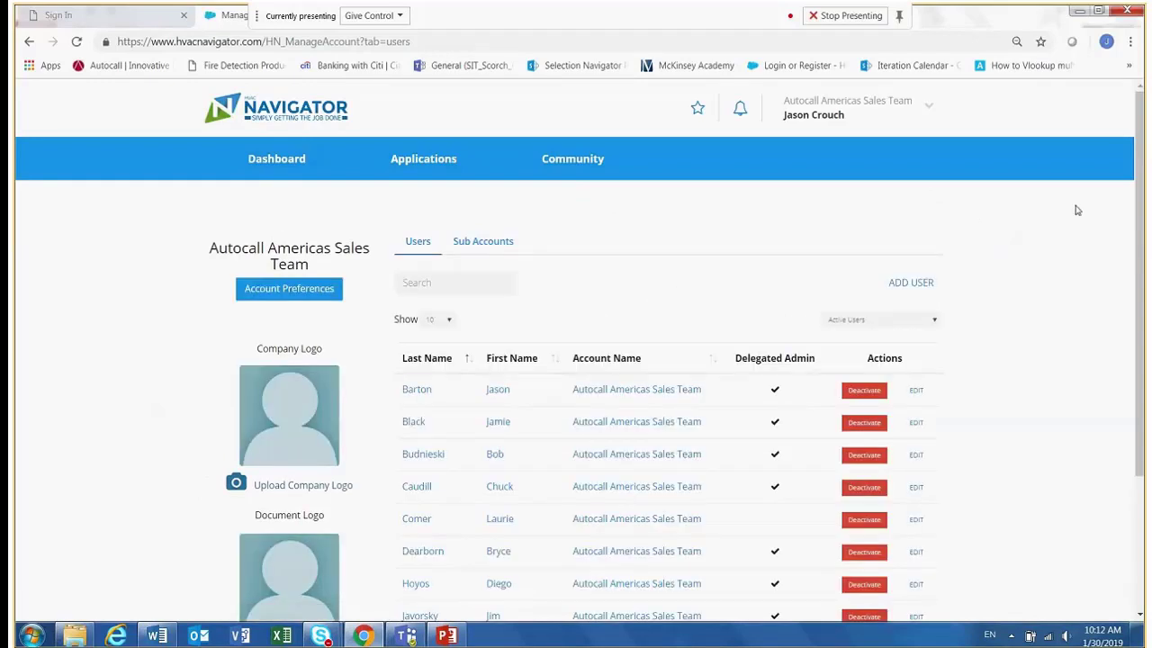
pyautogui.scroll(-2, 933, 560)
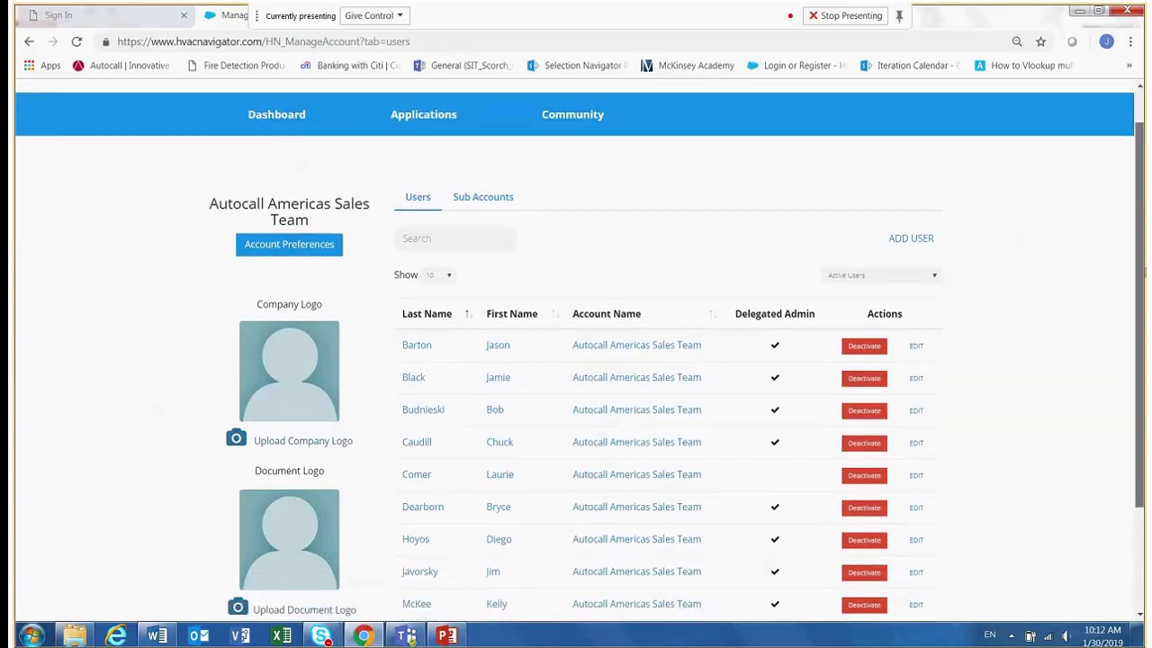
pyautogui.click(893, 568)
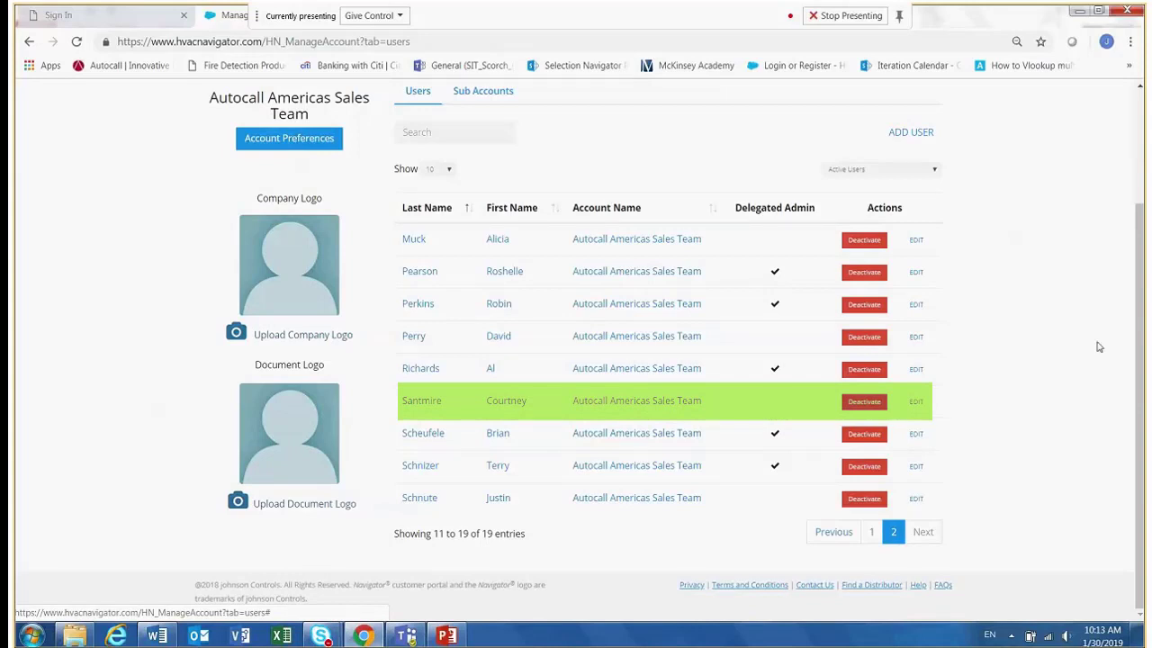
pyautogui.moveTo(1141, 348); pyautogui.dragTo(1145, 206)
# Open the new contact's detail page and review its app assignment status and assigned applications.
pyautogui.click(936, 114)
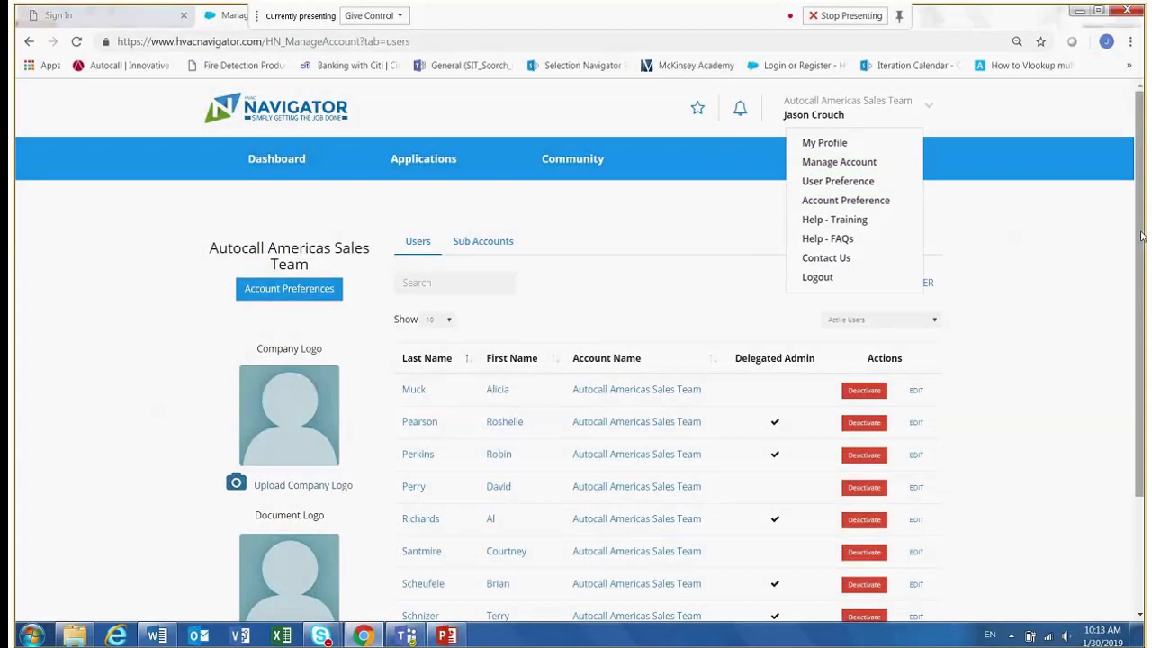
pyautogui.moveTo(1141, 236); pyautogui.dragTo(1139, 351)
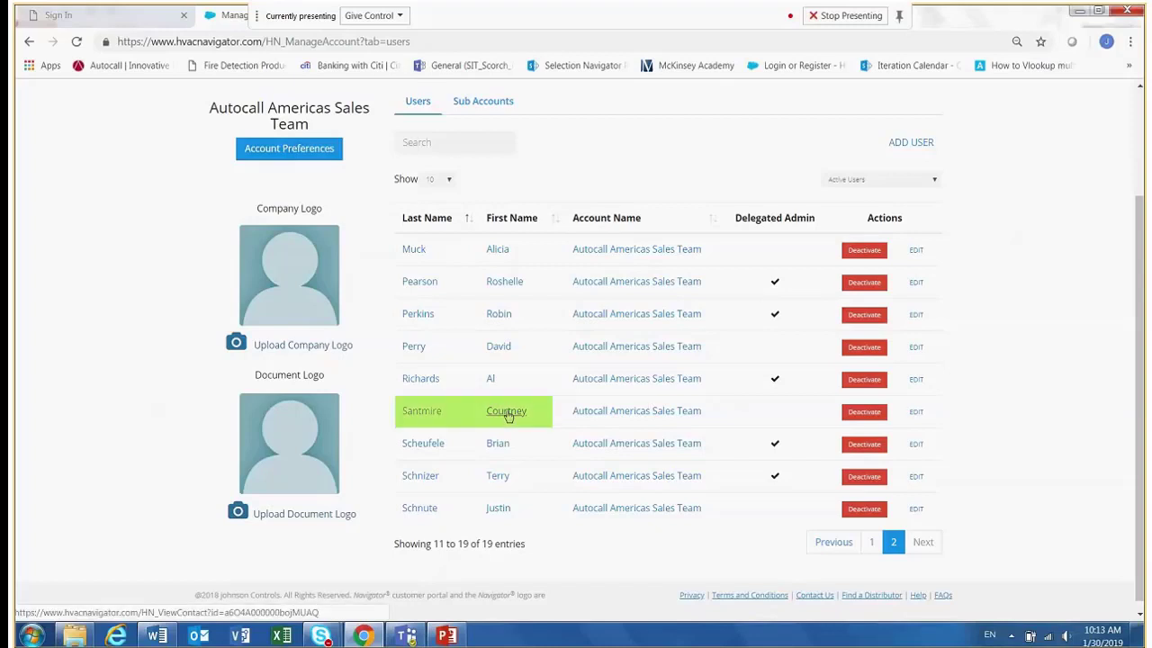
pyautogui.click(507, 412)
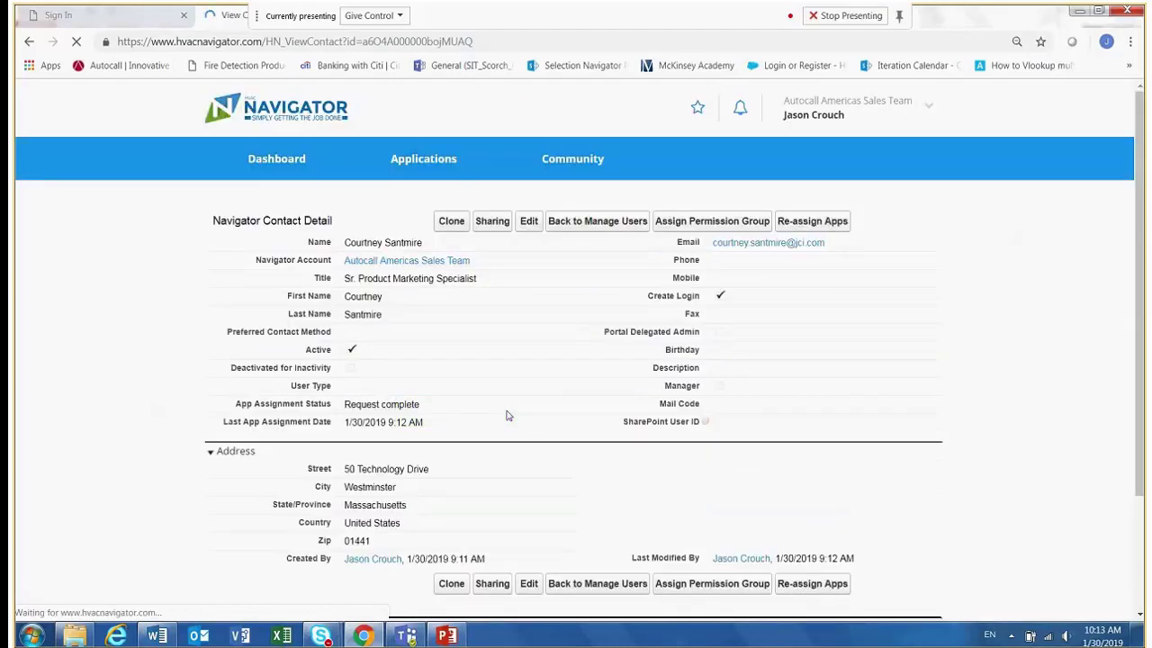
pyautogui.moveTo(1141, 266); pyautogui.dragTo(1139, 382)
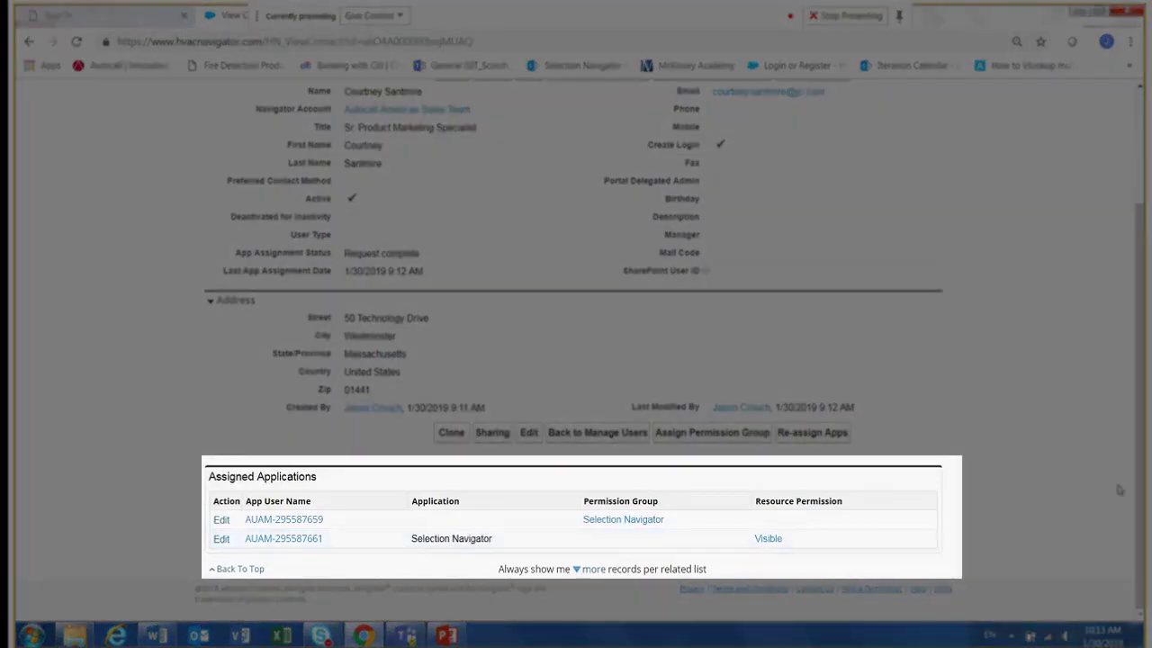
pyautogui.scroll(1, 1141, 461)
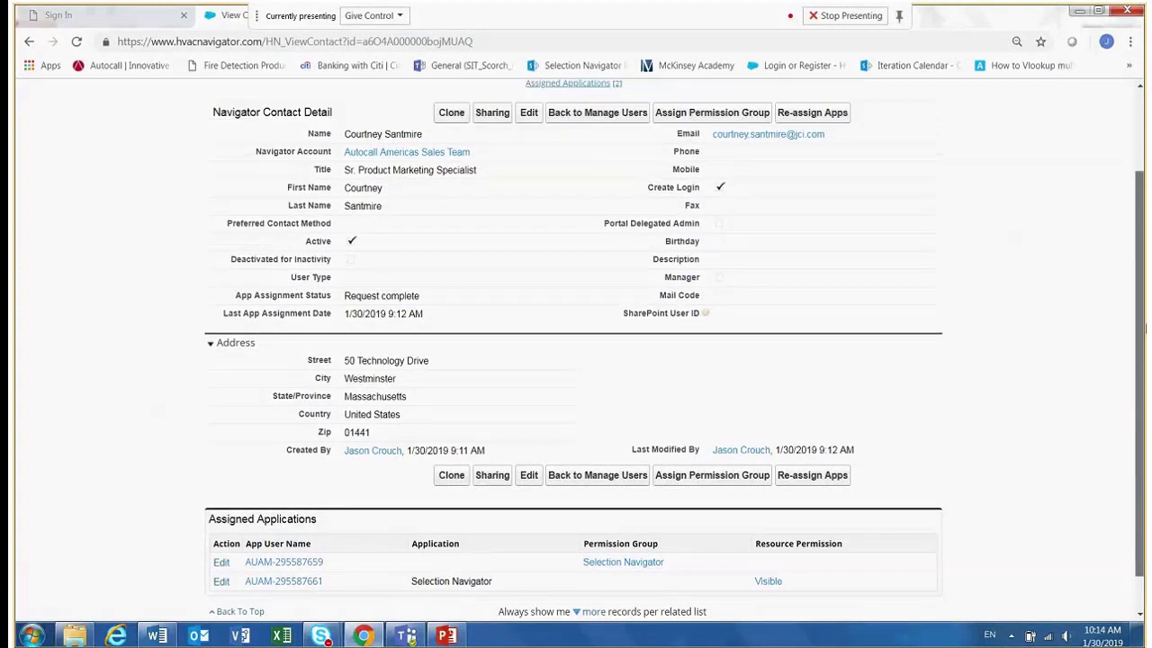
pyautogui.scroll(2, 717, 234)
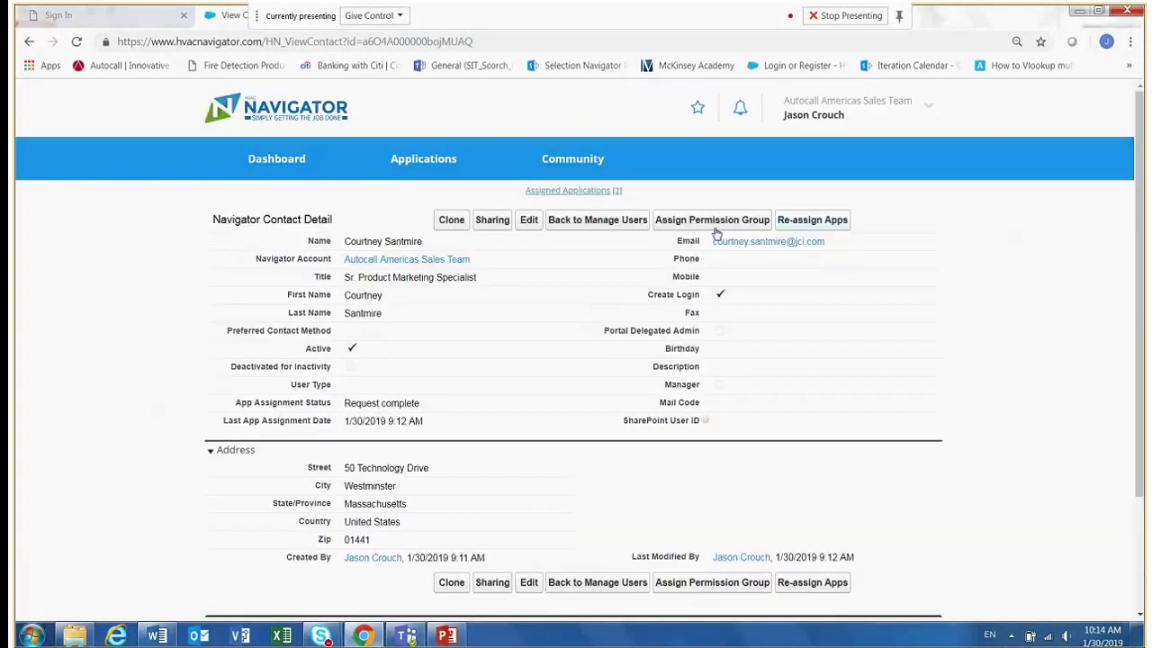
# Go back to Manage Users and open the Configure applications page.
pyautogui.click(605, 223)
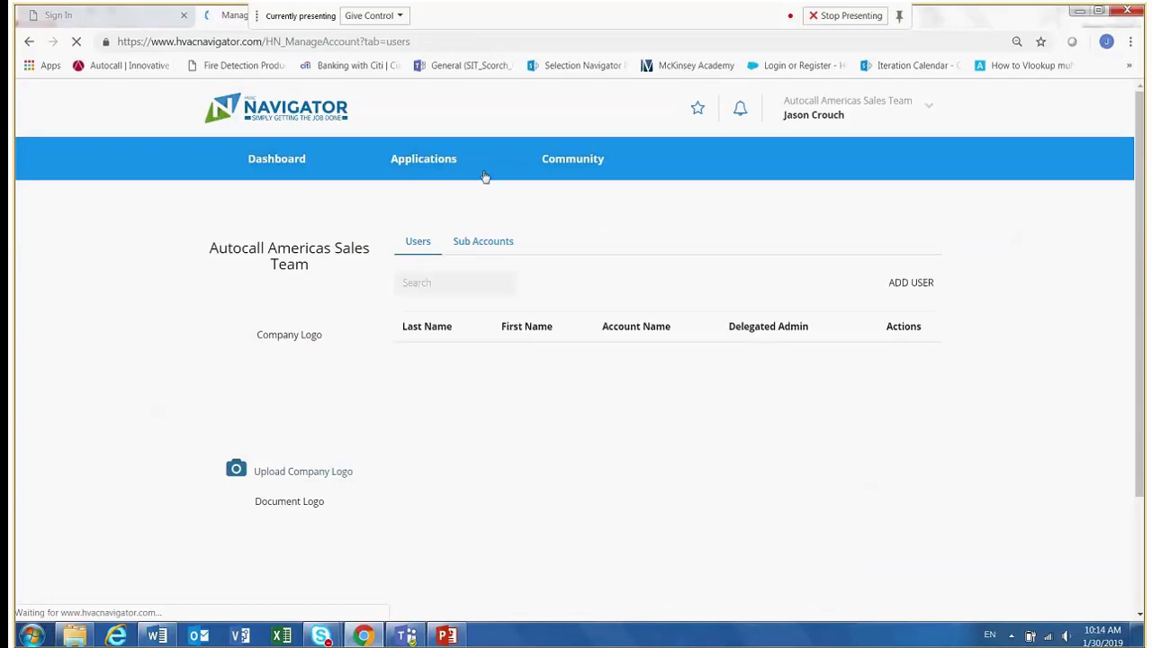
pyautogui.moveTo(438, 160)
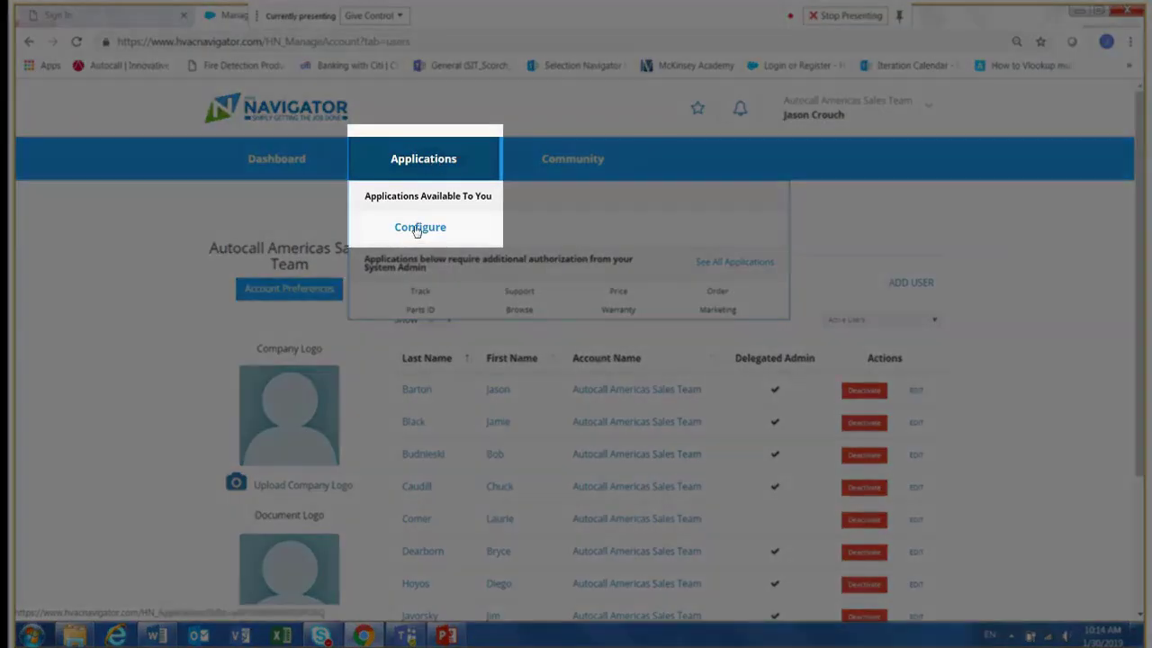
pyautogui.click(417, 229)
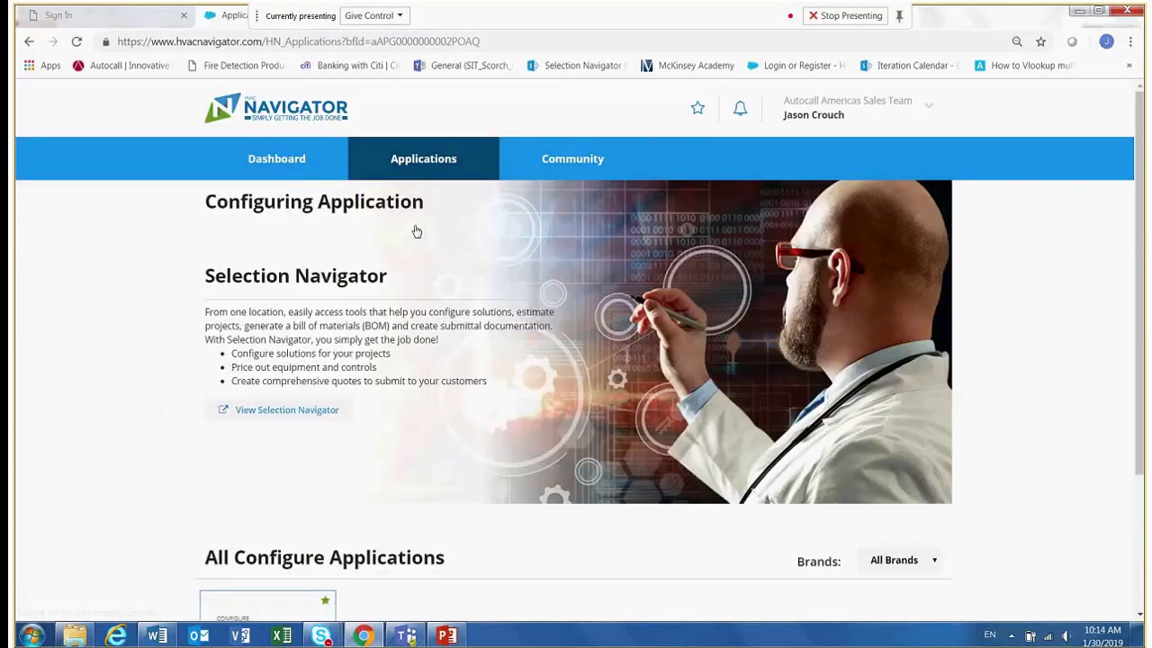
pyautogui.moveTo(1137, 188); pyautogui.dragTo(1147, 241)
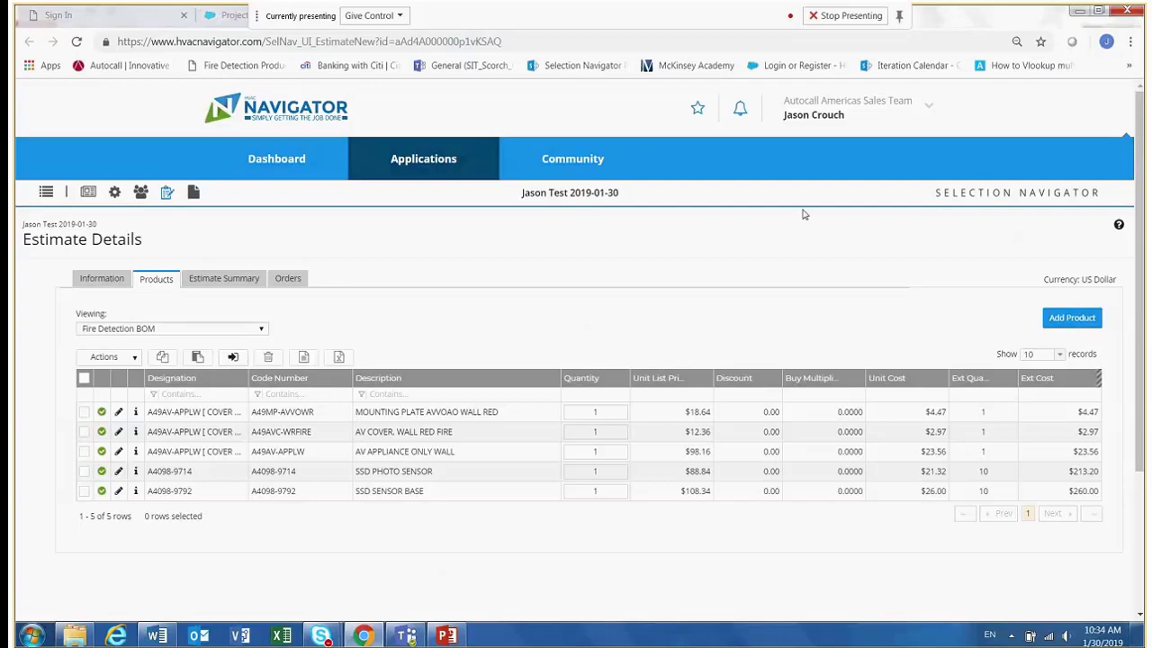
# Open the Contact Us page from the account menu.
pyautogui.click(929, 109)
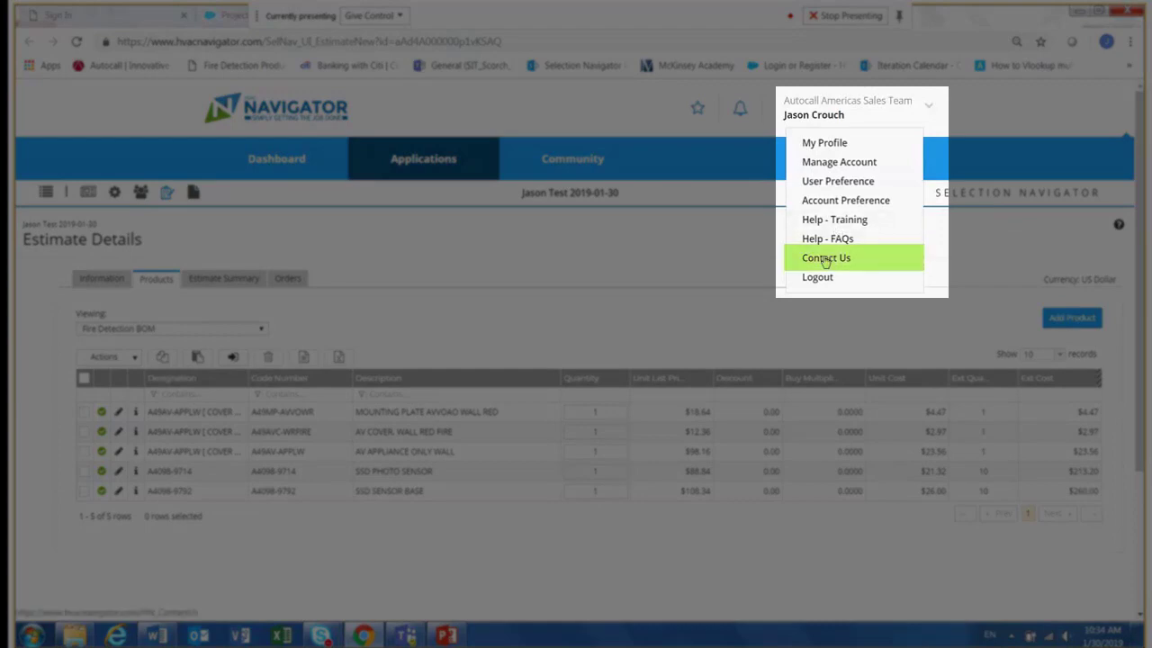
pyautogui.click(825, 258)
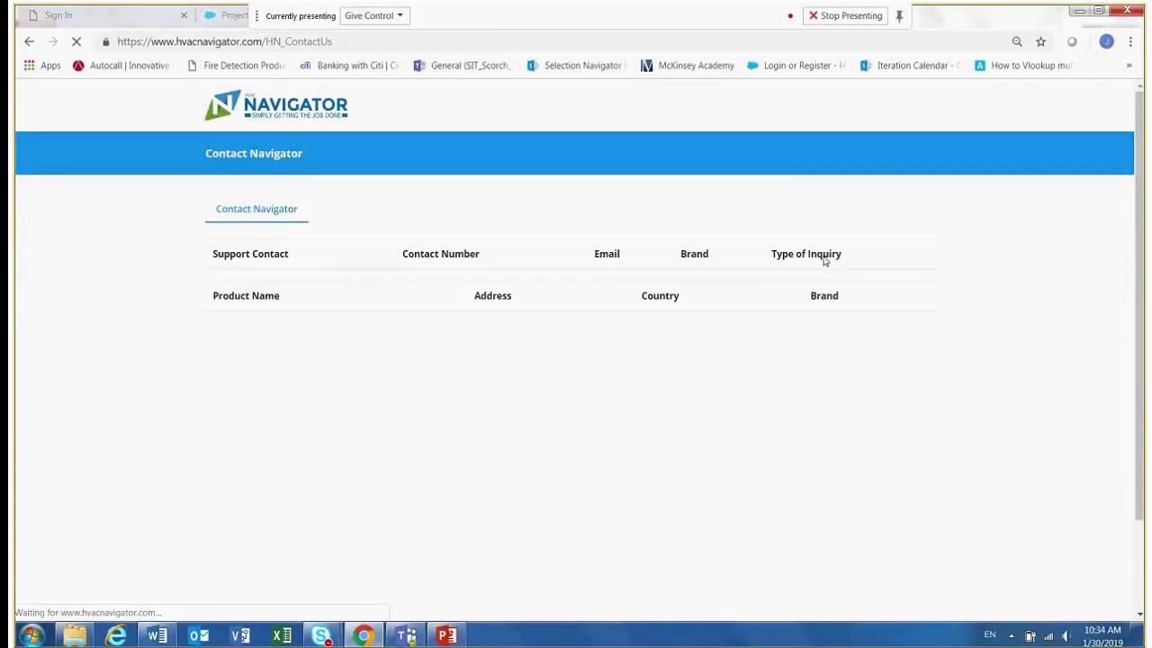